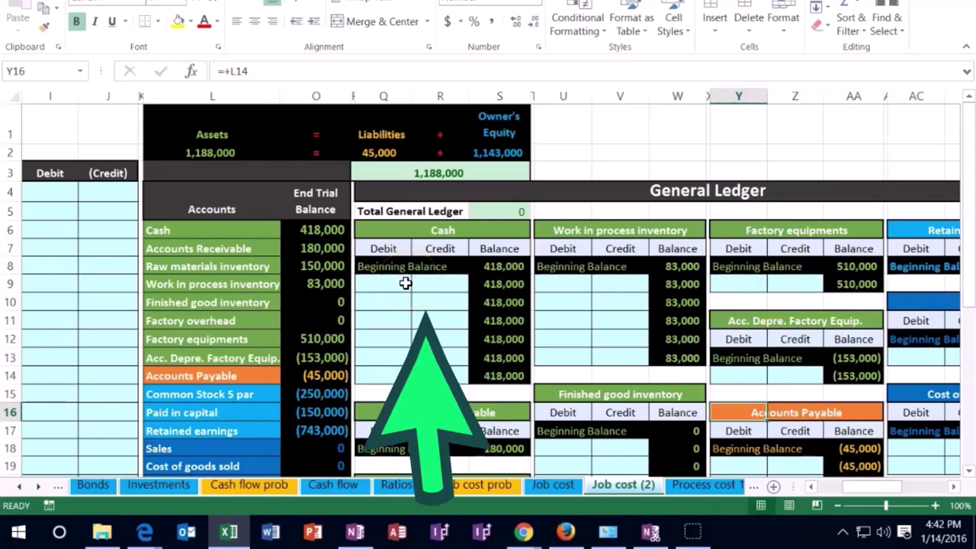
- Trace the precedents and dependents of the Cash amount in the End Trial Balance column
left_click(327, 232)
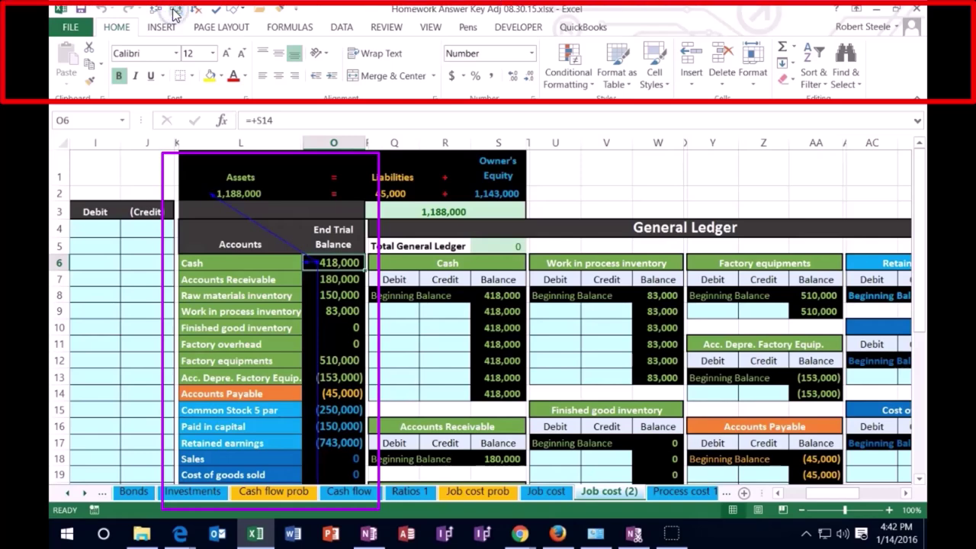
left_click(153, 9)
left_click(153, 9)
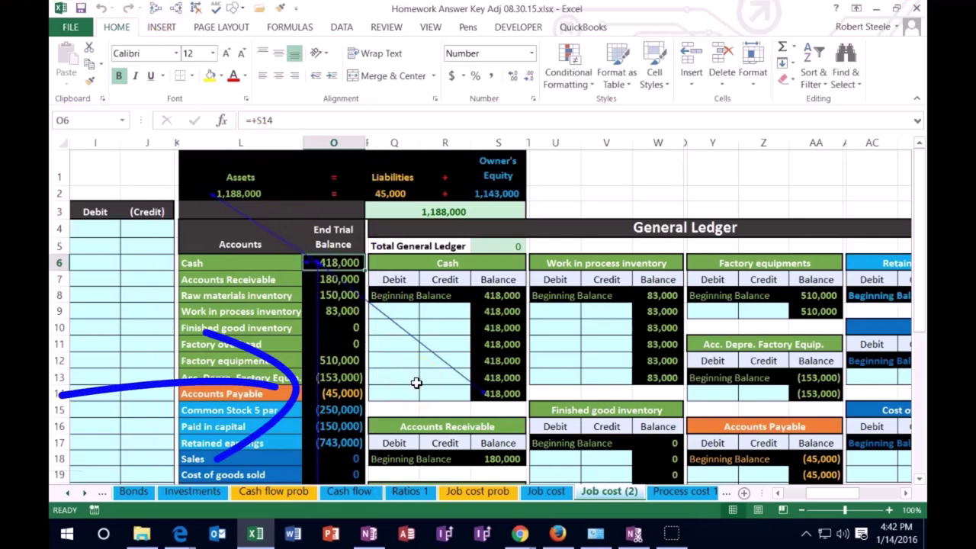
scroll(416, 383, "down", 1)
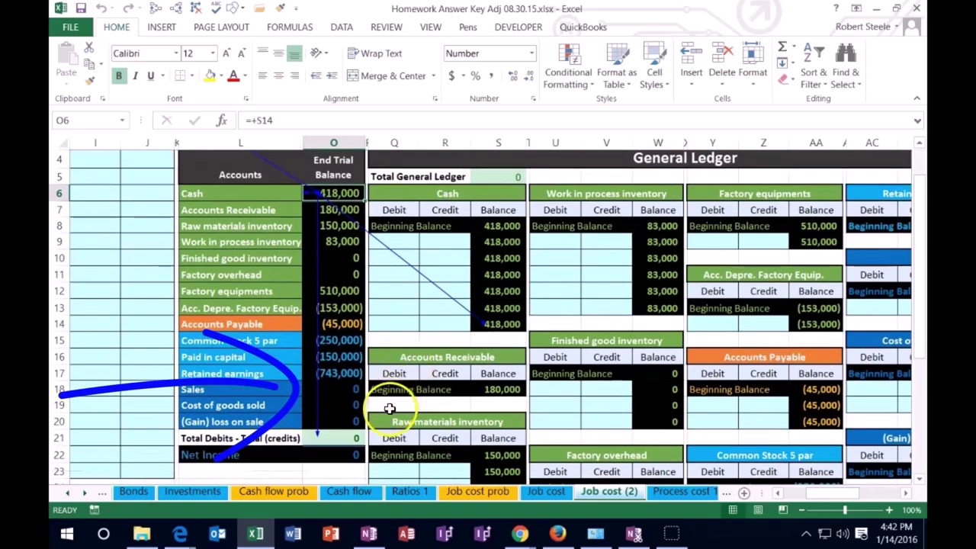
scroll(393, 402, "up", 2)
left_click(438, 307)
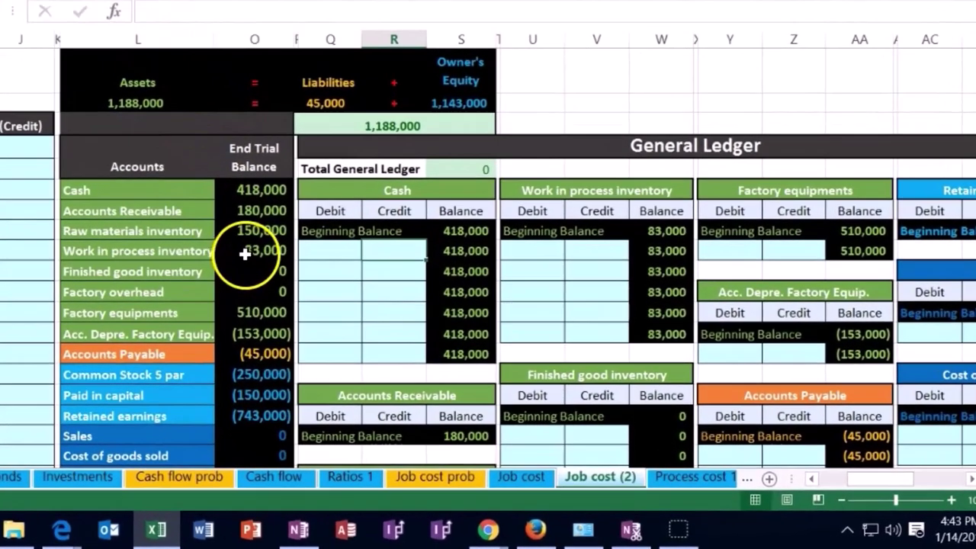
- Compare the Work in process inventory trial balance amount with its general ledger account, and check the neighbouring inventory and receivable balances
left_click(324, 307)
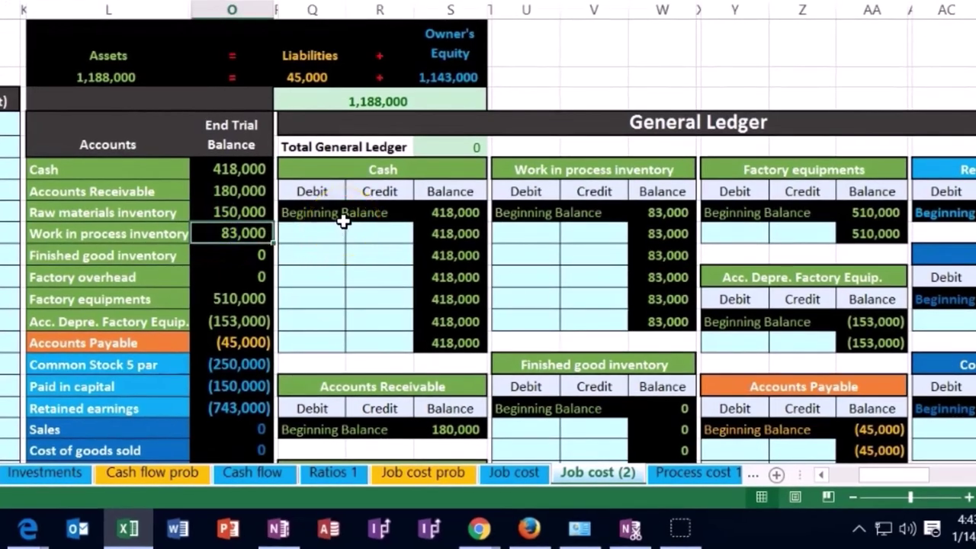
left_click(648, 321)
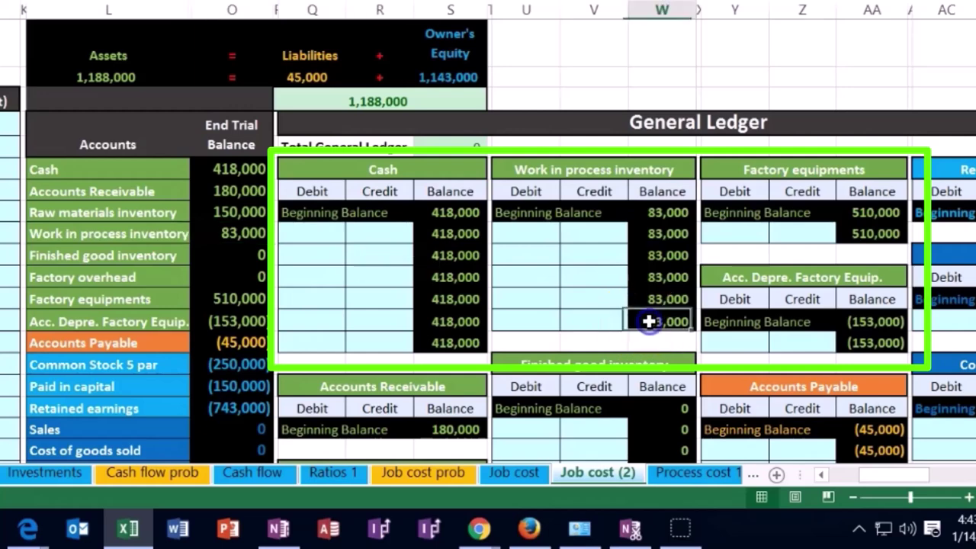
left_click(252, 234)
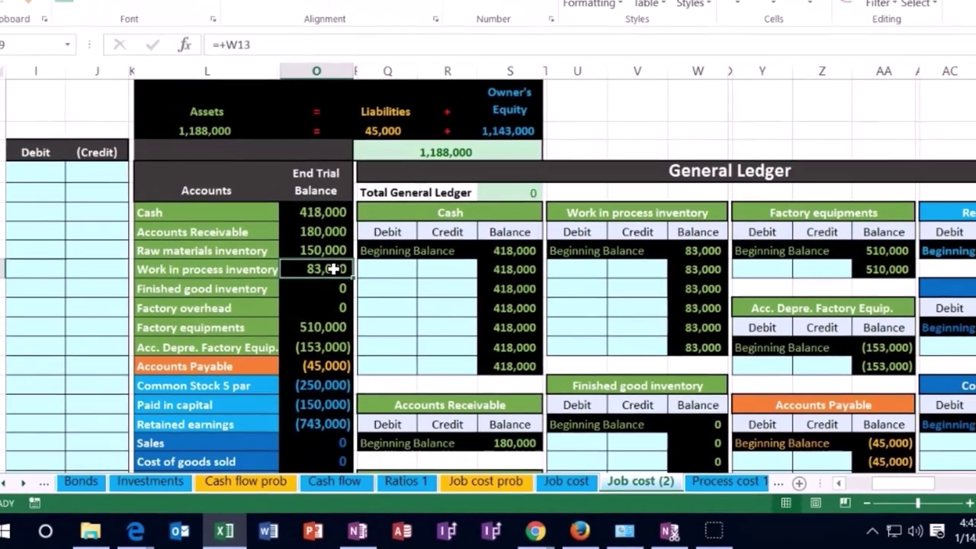
key("Up")
key("Up")
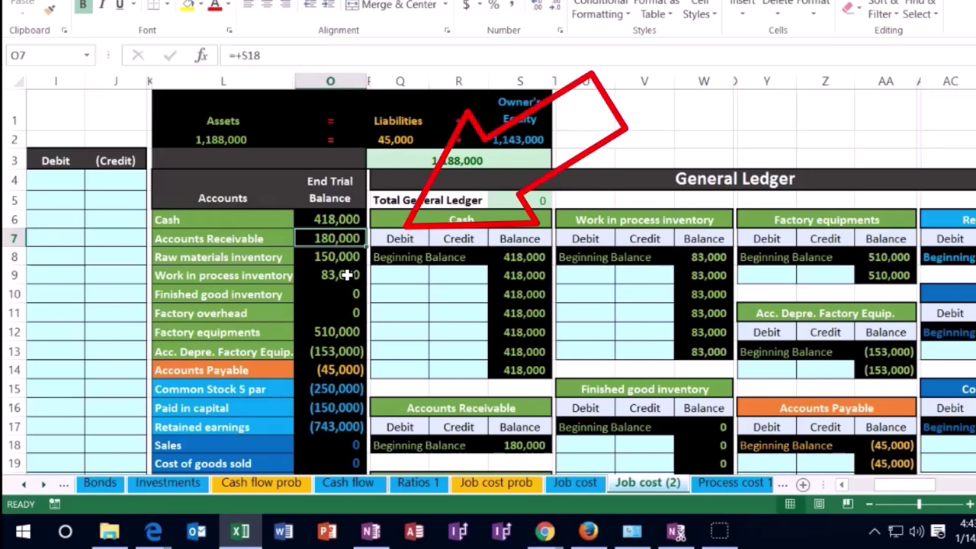
key("Down")
key("Down")
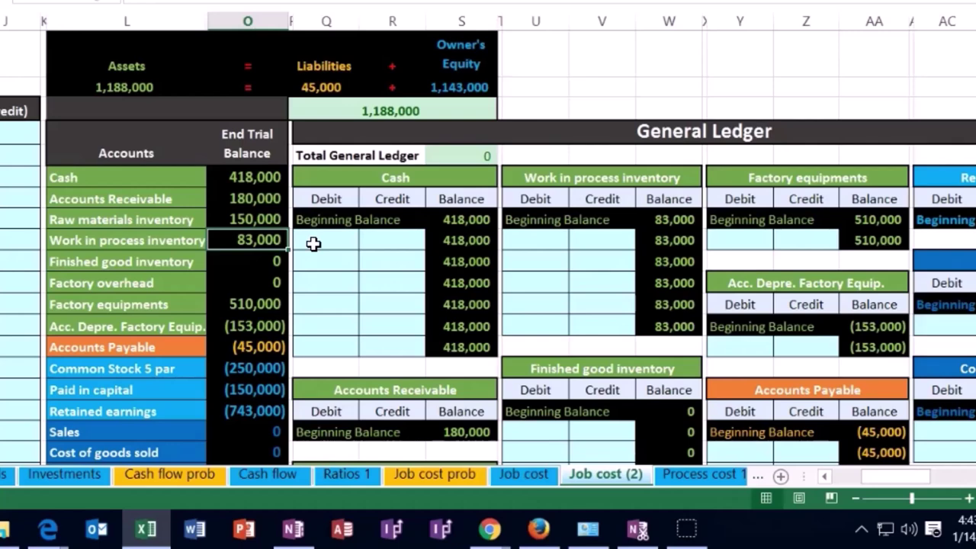
key("Up")
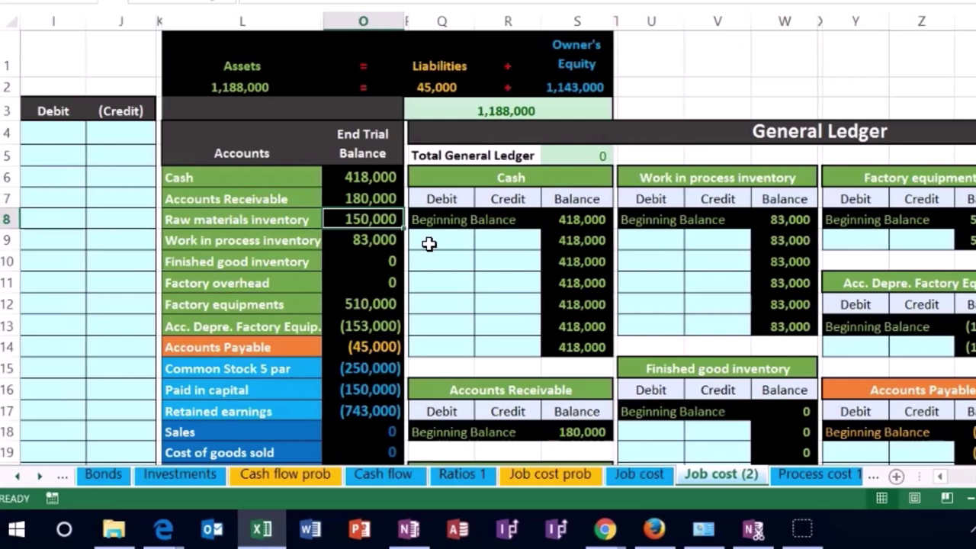
key("Down")
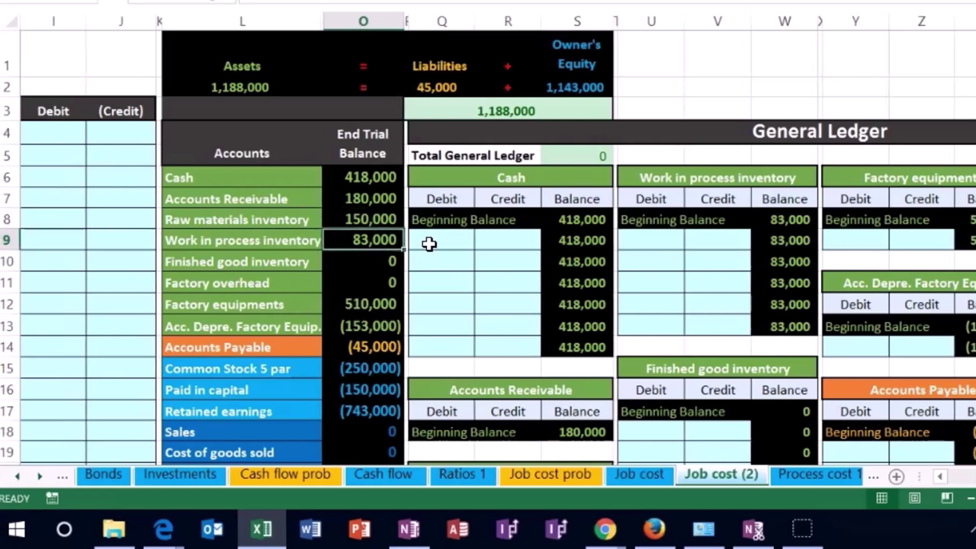
key("Down")
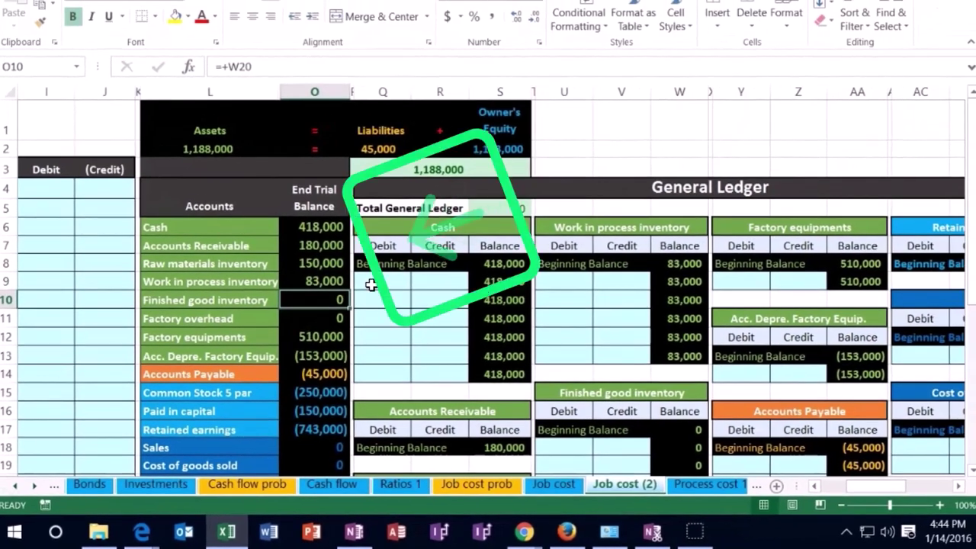
- Go across from the trial balance to the Job Cost Record and examine the Job 14, Job 15 and Job 16 records
key("Up")
key("Right")
key("Right")
key("Right")
key("Right")
key("Right")
key("Right")
key("Right")
key("Right")
key("Right")
key("Right")
key("Right")
key("Right")
key("Right")
key("Right")
key("Right")
key("Right")
key("Right")
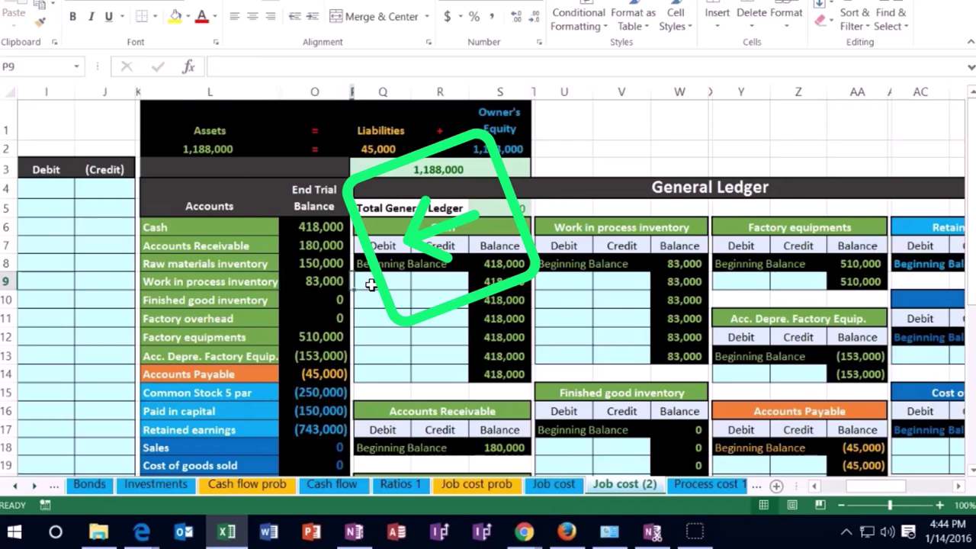
key("Right")
key("Right")
key("Right")
key("Right")
key("Right")
key("Right")
key("Right")
key("Right")
key("Right")
key("Right")
key("Right")
key("Right")
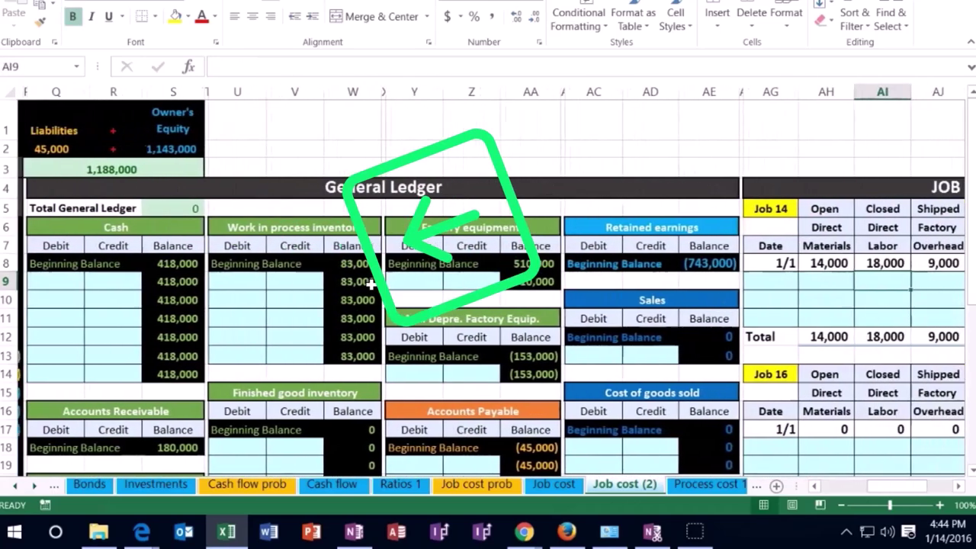
key("Right")
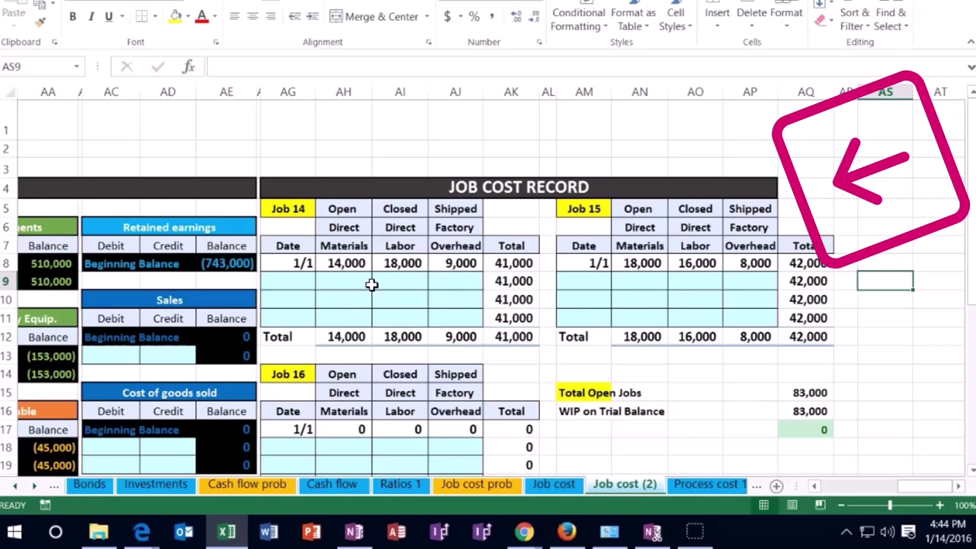
left_click(301, 211)
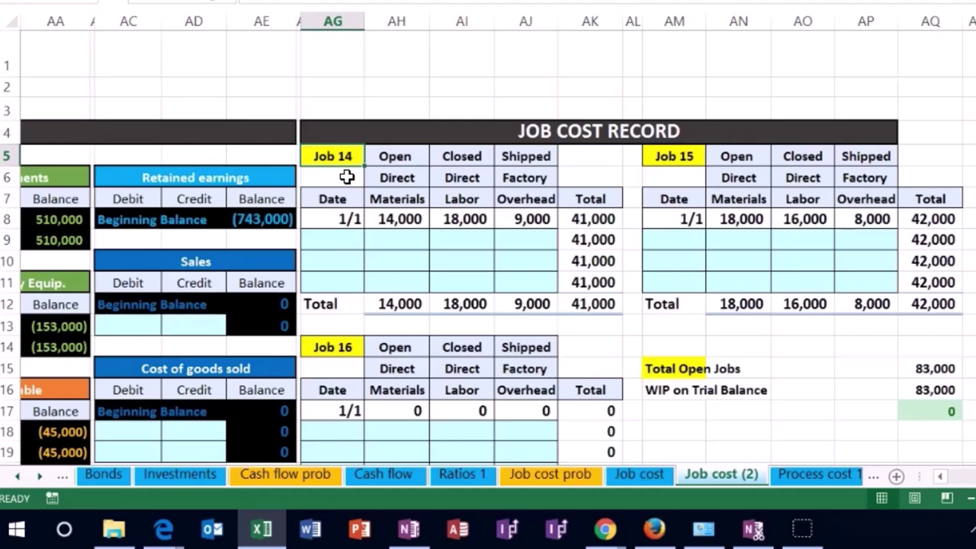
left_click(648, 158)
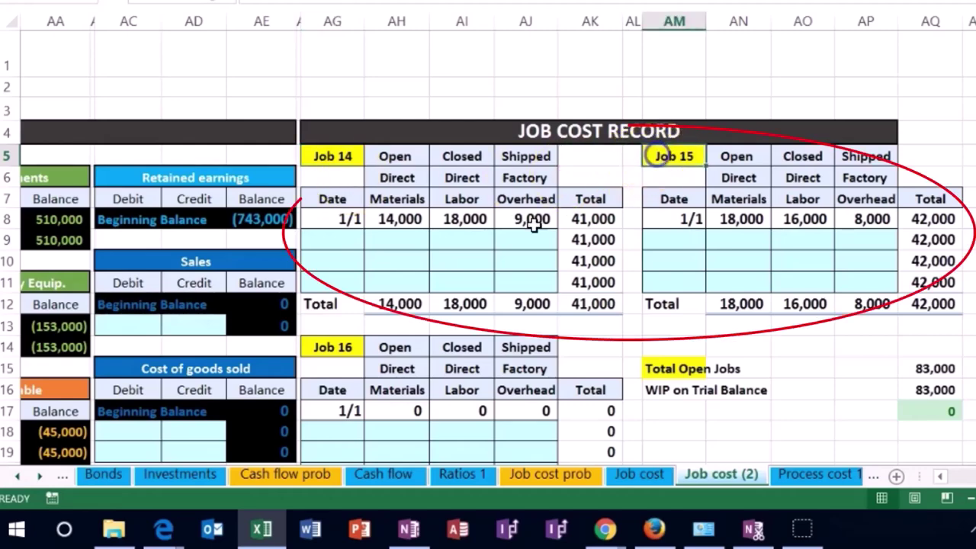
left_click(327, 348)
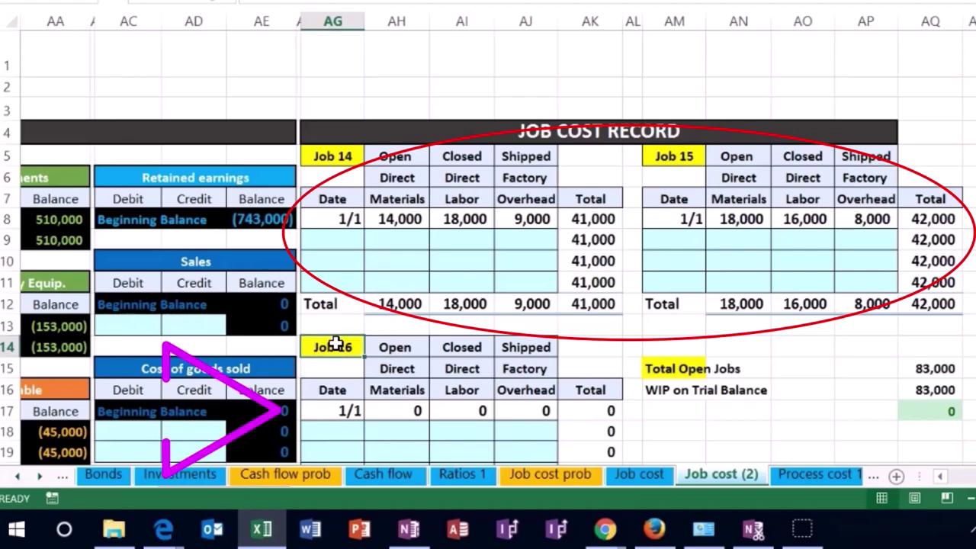
- Check the overall cost totals of Job 14, Job 15 and Job 16 in the Job Cost Record
left_click(591, 303)
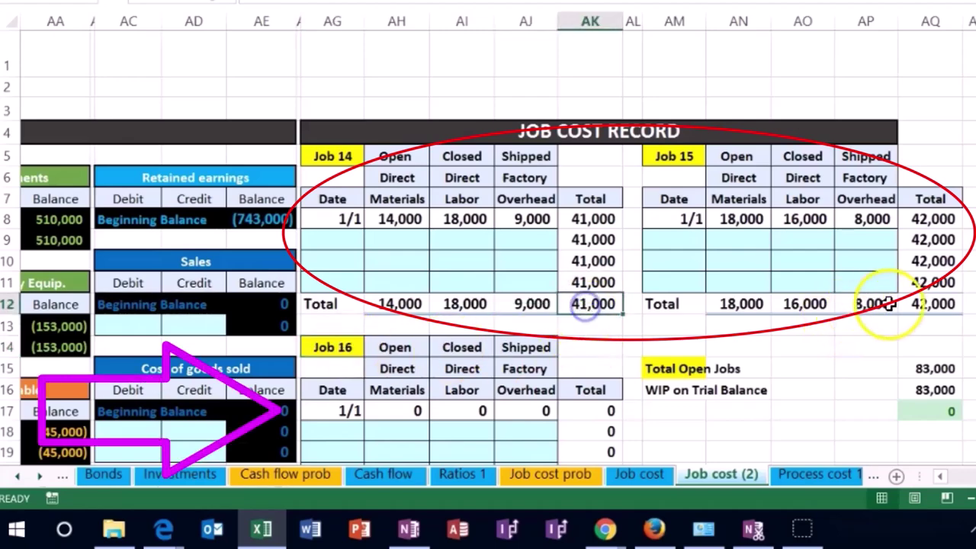
left_click(907, 302)
scroll(888, 329, "down", 1)
left_click(616, 405)
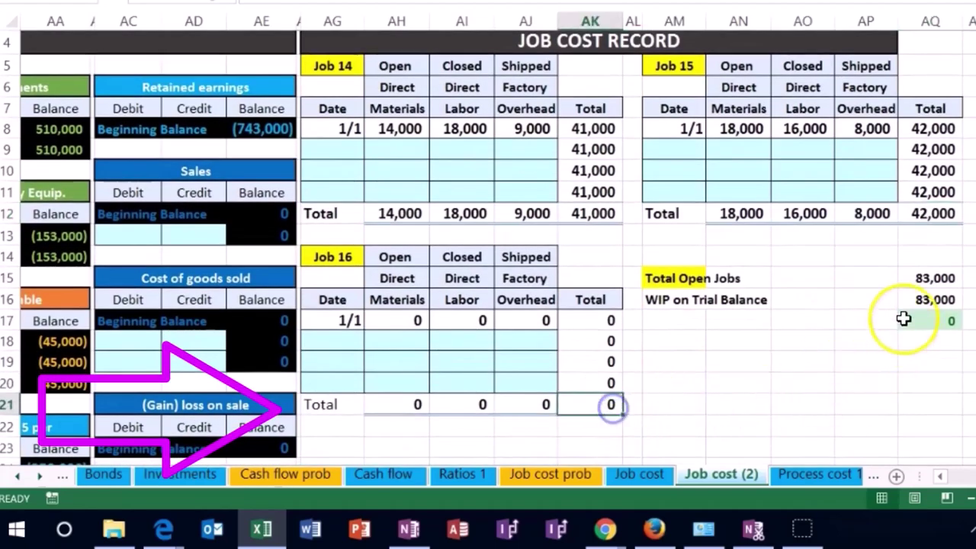
- Trace the precedents of Total Open Jobs, check the WIP on Trial Balance formula beneath it, and remove the trace arrows
left_click(914, 285)
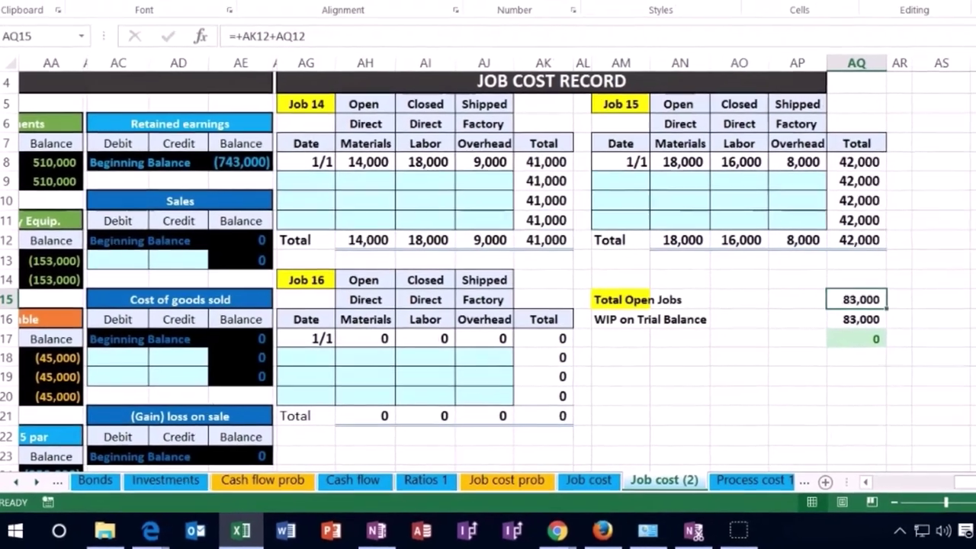
key("alt+m")
key("p")
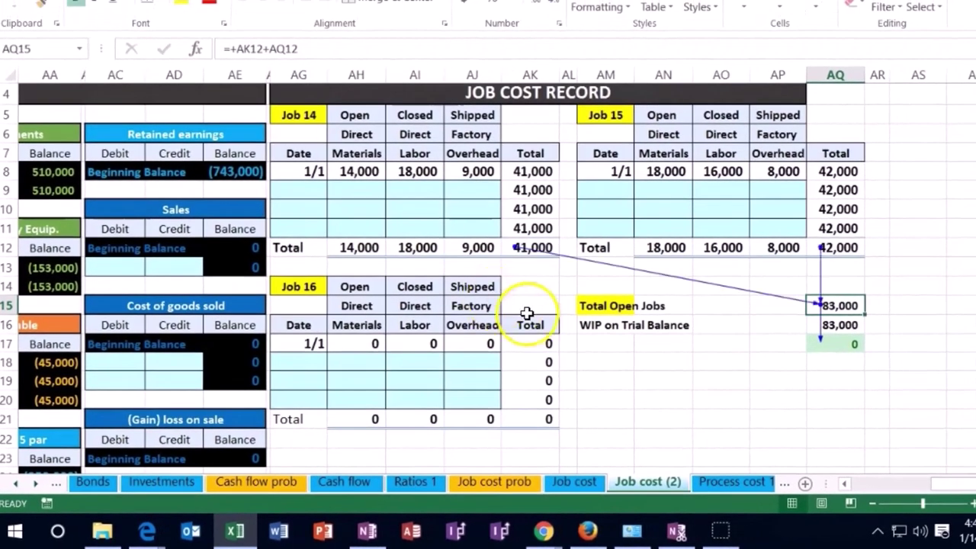
left_click(838, 326)
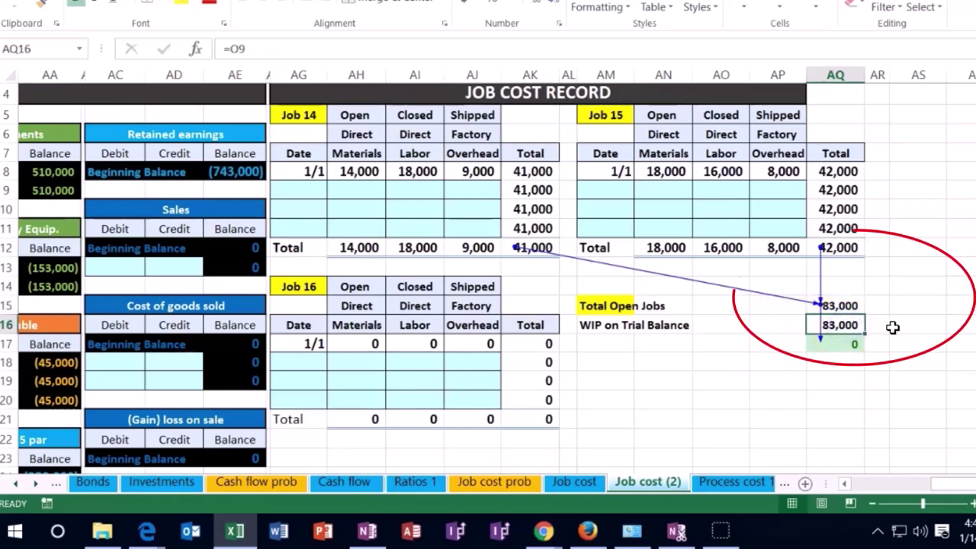
key("alt+m")
key("a")
key("a")
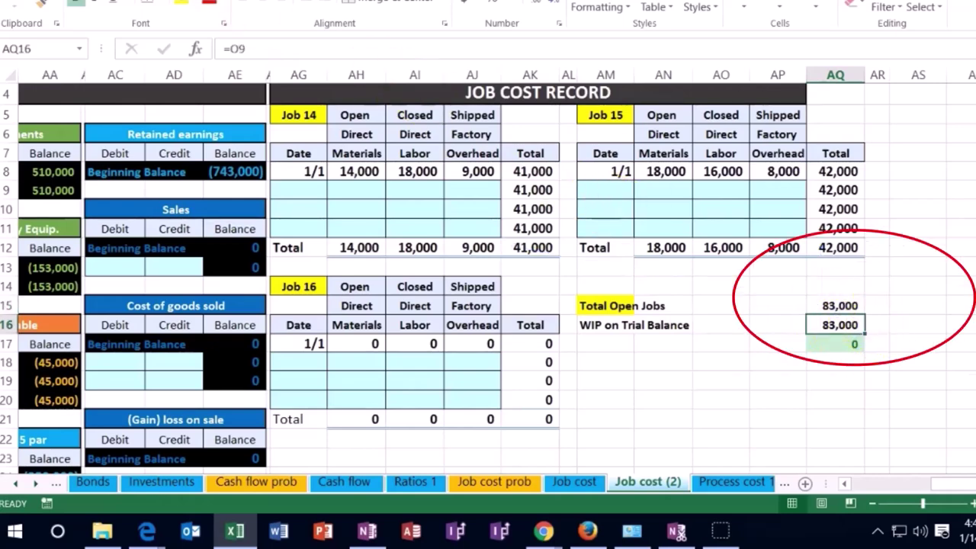
- Review Job 14's beginning costs, and go through the trial balance account names from Cash down to Cost of goods sold
left_click(355, 172)
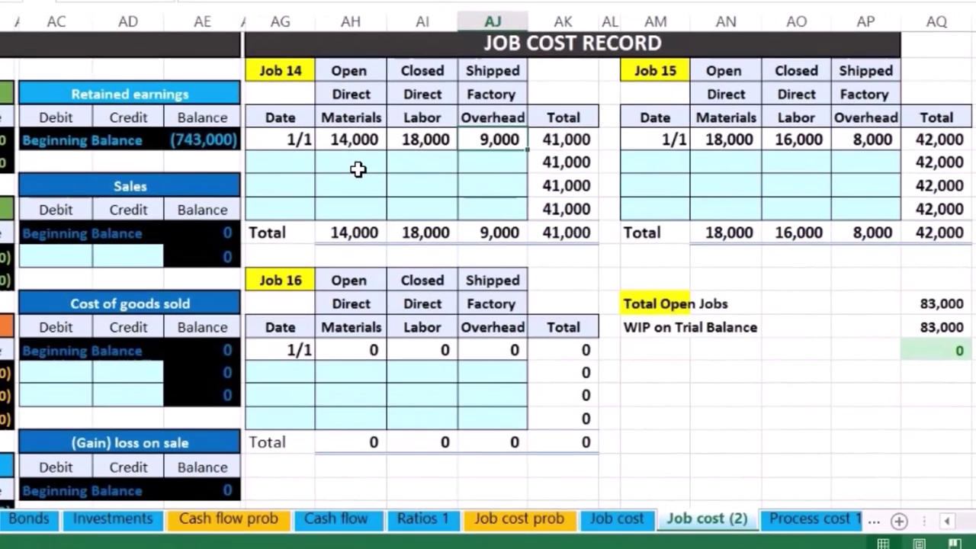
key("Left")
key("Left")
key("Up")
key("Up")
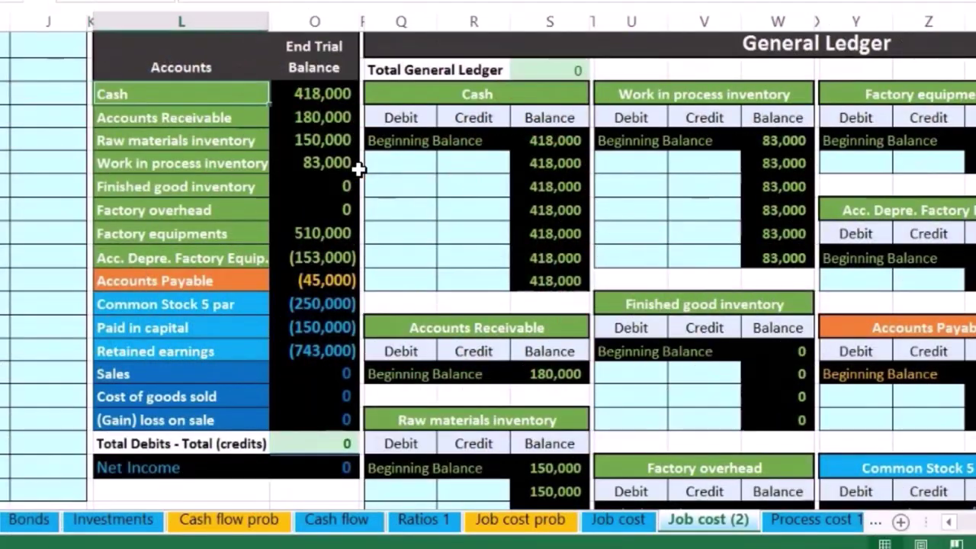
key("Down")
key("Down")
key("Down")
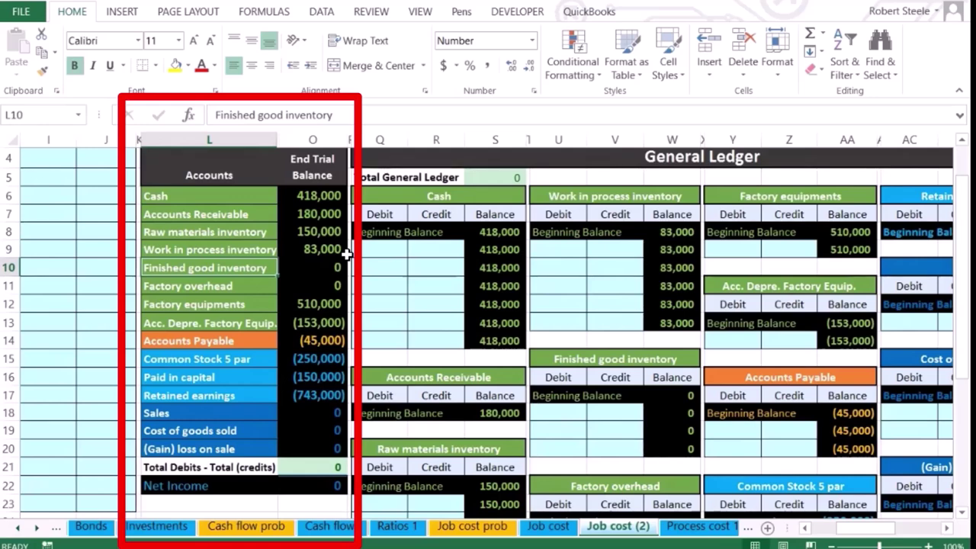
key("Down")
key("Down")
key("Down")
key("Down")
key("Down")
key("Down")
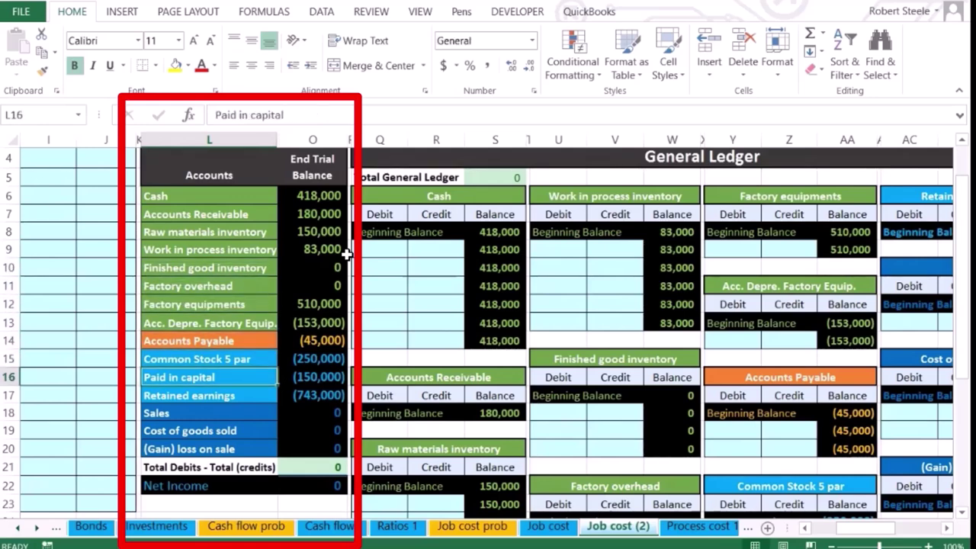
key("Down")
key("Down")
key("Down")
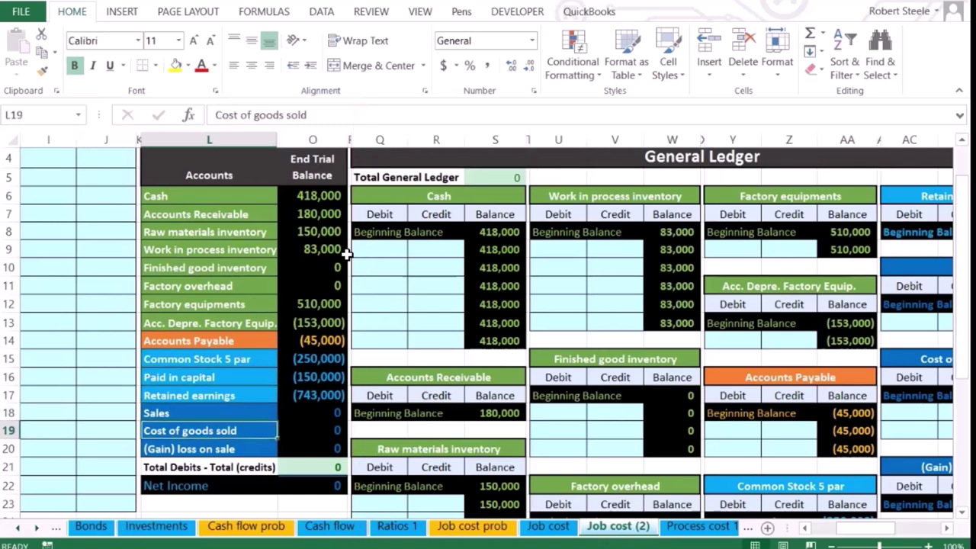
- Go back to the transaction information in column A and review the list of January job cost transactions
key("Left")
key("Left")
key("Left")
key("Left")
key("Left")
key("Left")
key("Left")
key("Left")
key("Left")
key("Left")
key("Left")
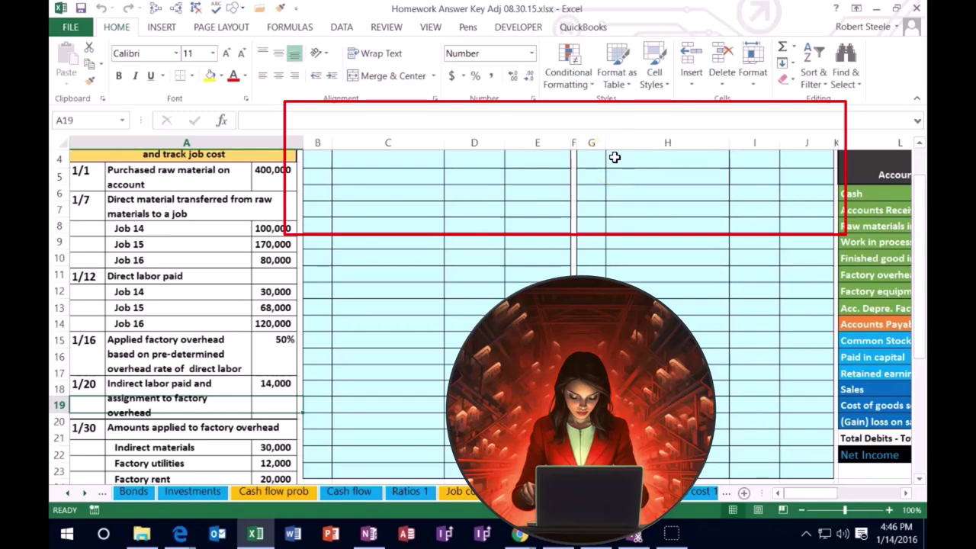
- Hide the second block of journal columns, G through K, and select the first Date cell of the remaining journal, B4
left_click(591, 142)
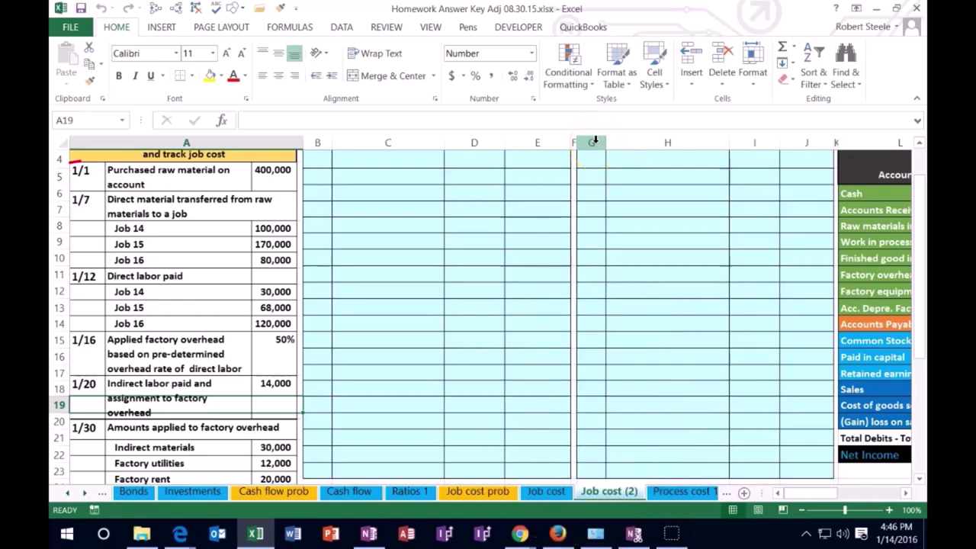
left_click(594, 141)
mouse_move(595, 142)
left_mouse_down()
mouse_move(726, 156)
mouse_move(835, 145)
left_mouse_up()
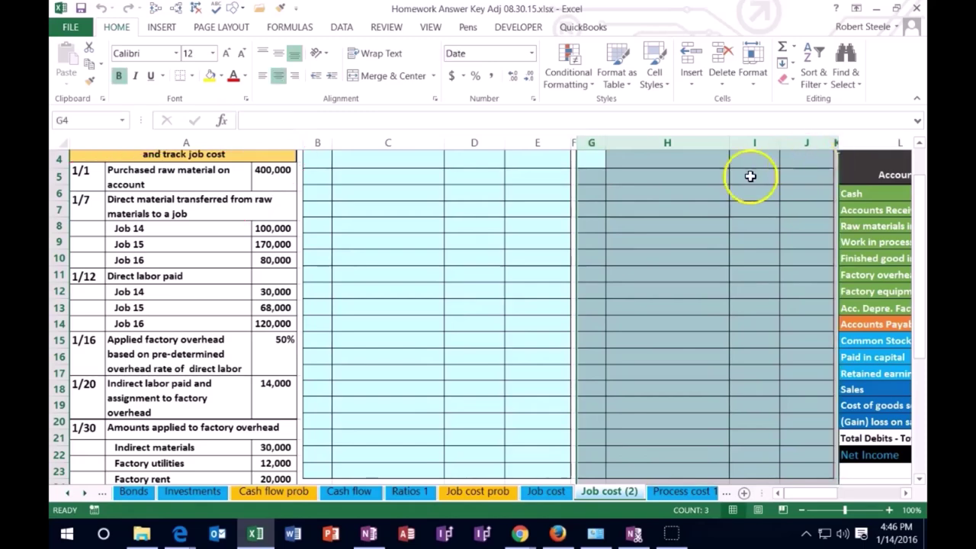
right_click(686, 178)
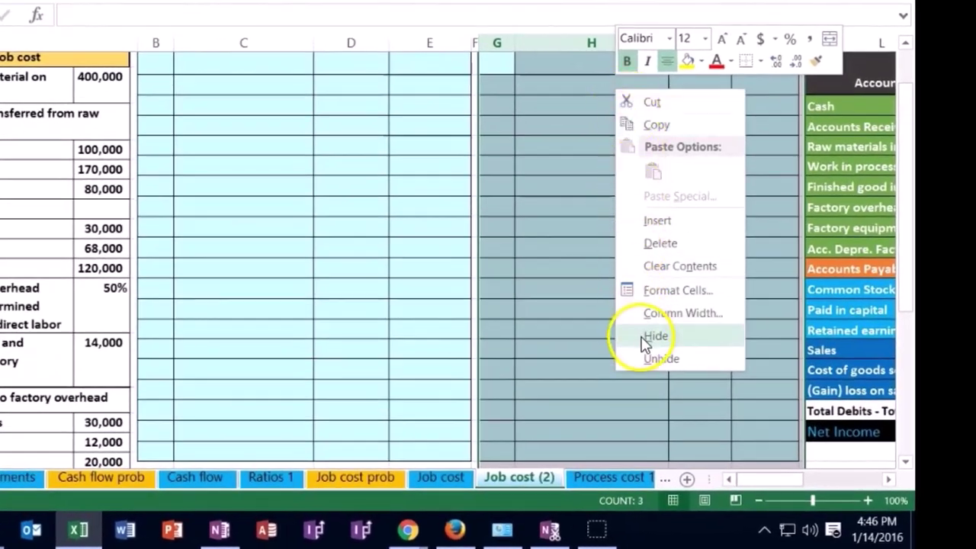
left_click(647, 337)
left_click(298, 166)
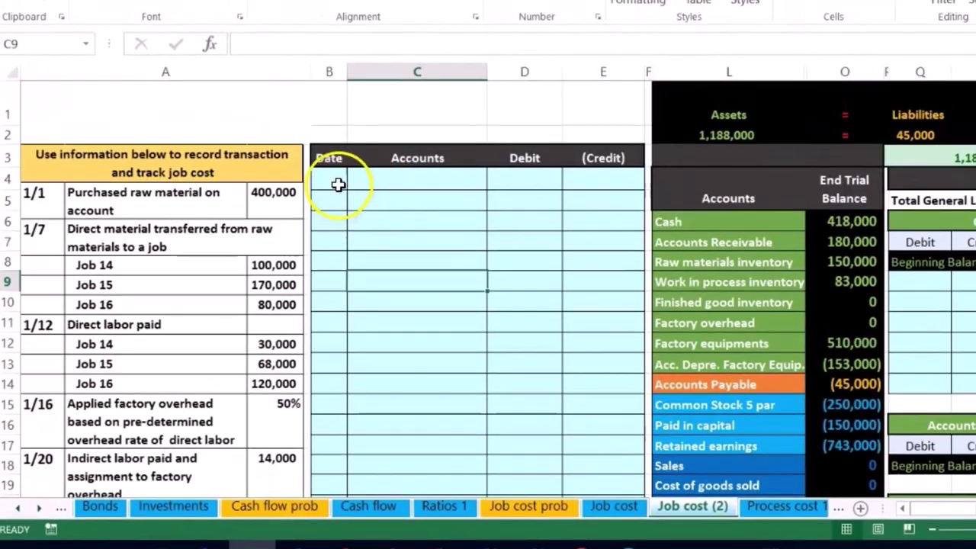
left_click(334, 180)
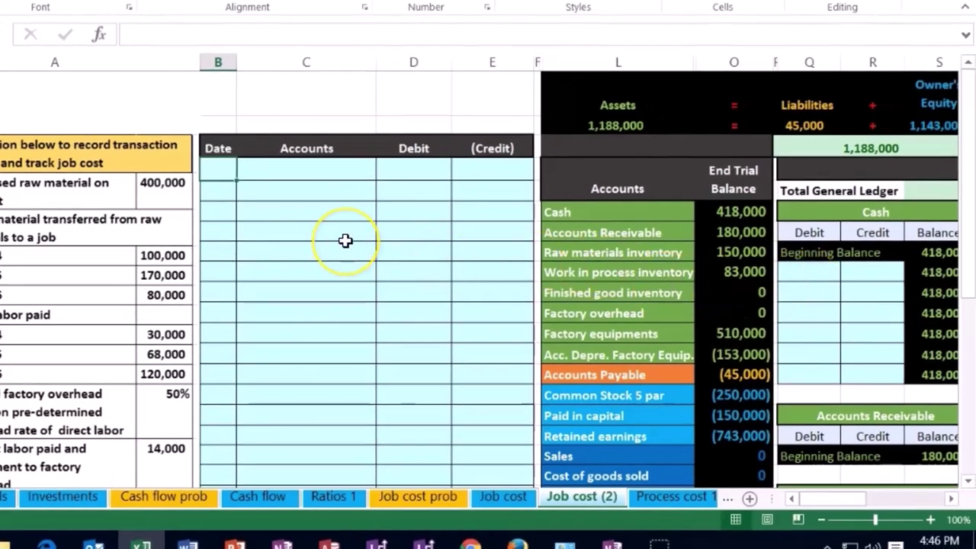
- Enter the date 1/1 in B4 and check the Cash and Accounts Payable rows of the trial balance
type("1/1")
key("Return")
key("Up")
key("Right")
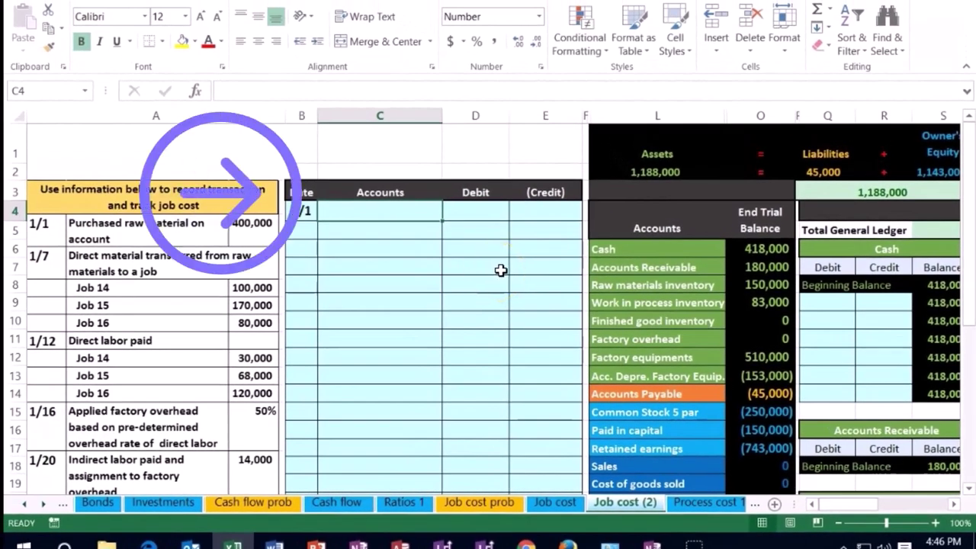
left_click_drag(639, 251, 754, 245)
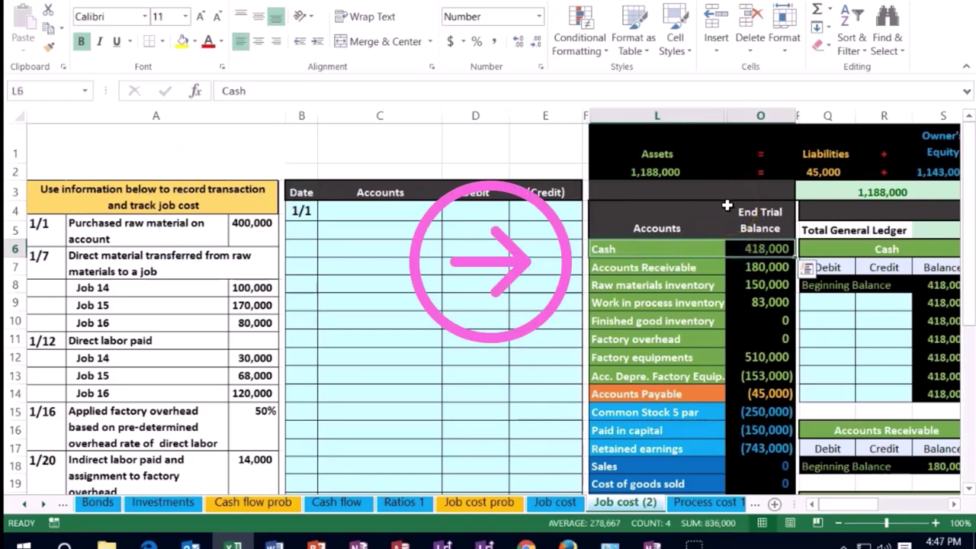
left_click_drag(701, 393, 742, 392)
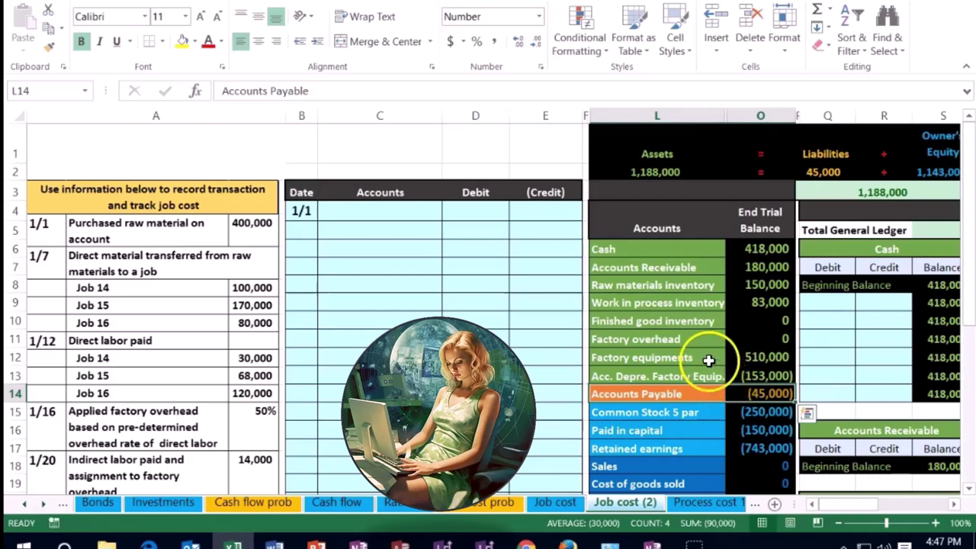
- Copy the Raw materials inventory account name from the trial balance into C4 of the journal as values only
left_click(689, 285)
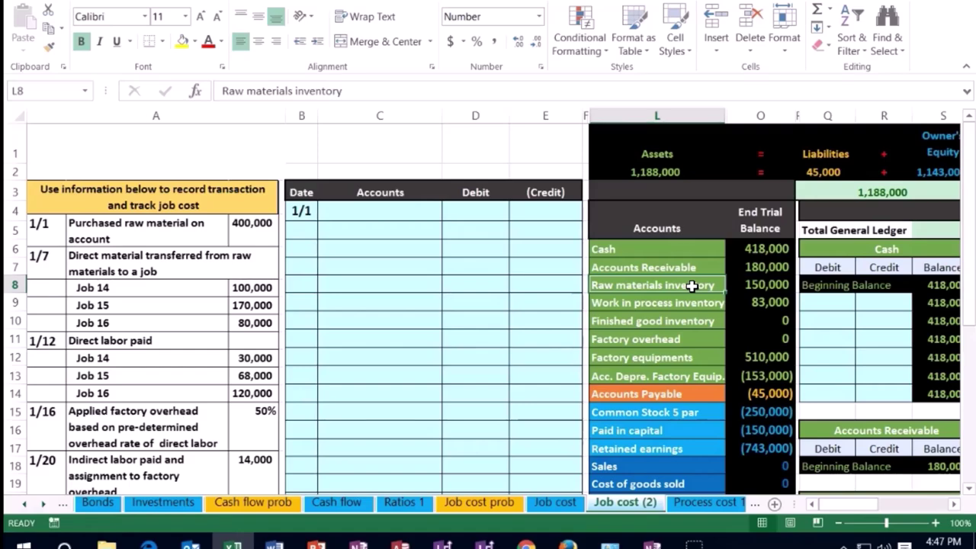
right_click(692, 286)
left_click(709, 226)
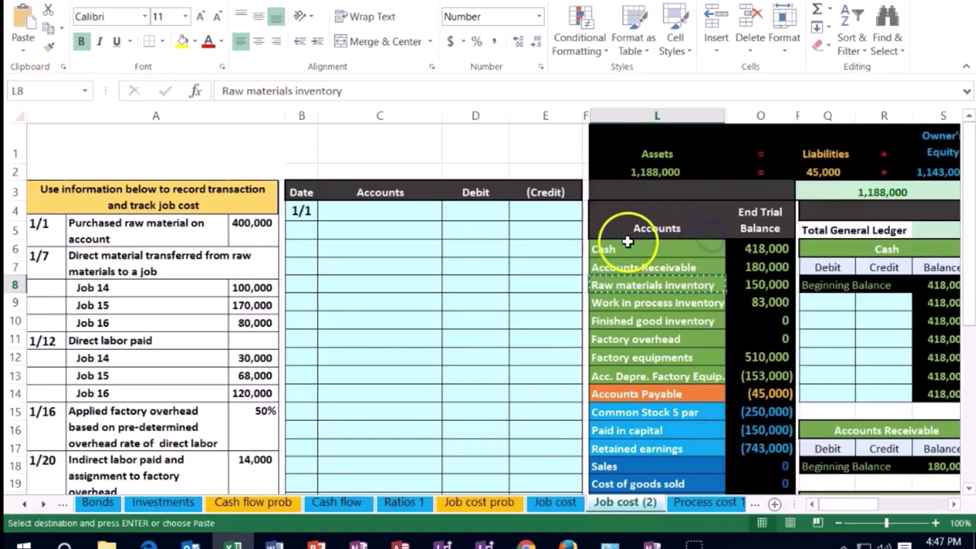
left_click(379, 209)
right_click(379, 210)
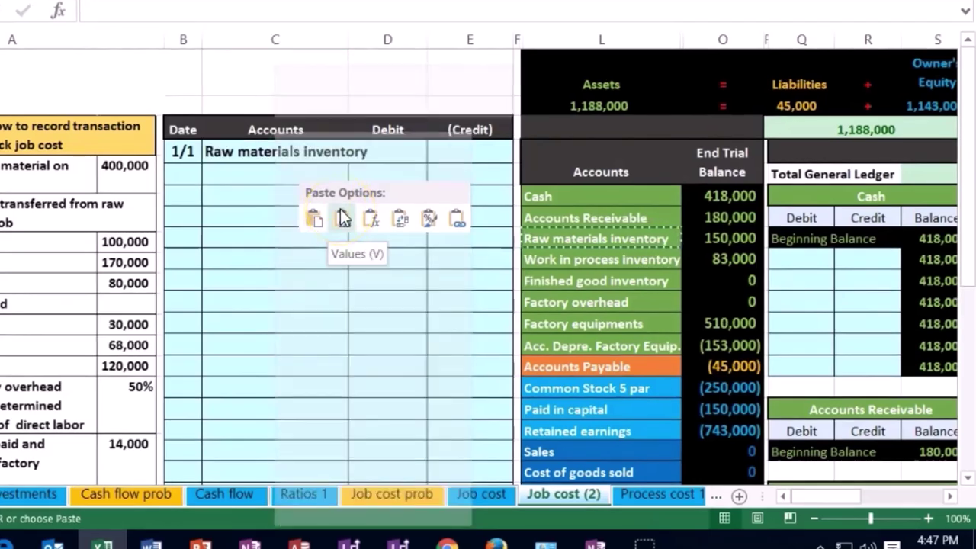
left_click(342, 219)
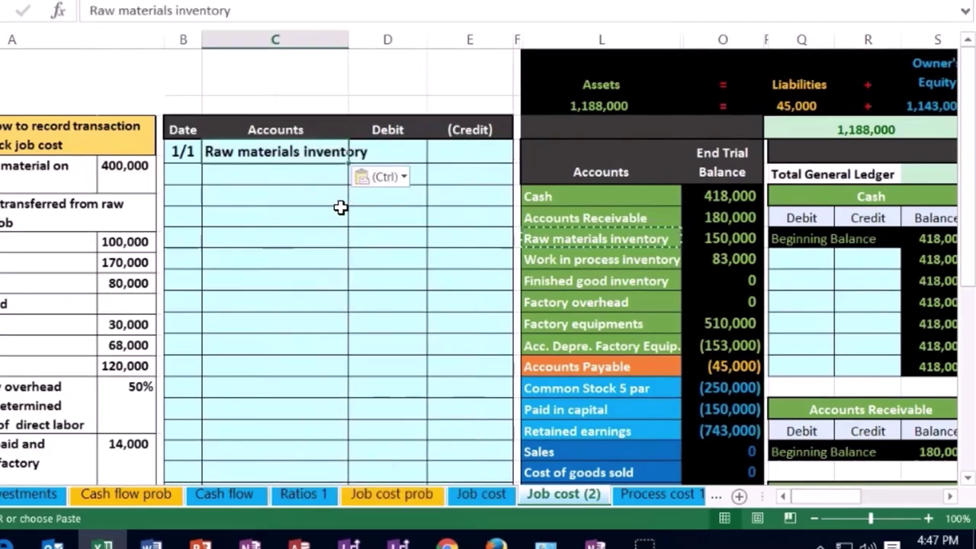
- Enter a 400,000 debit in D4 for raw materials inventory and a credit of -400,000 in E5 of the journal
left_click(412, 147)
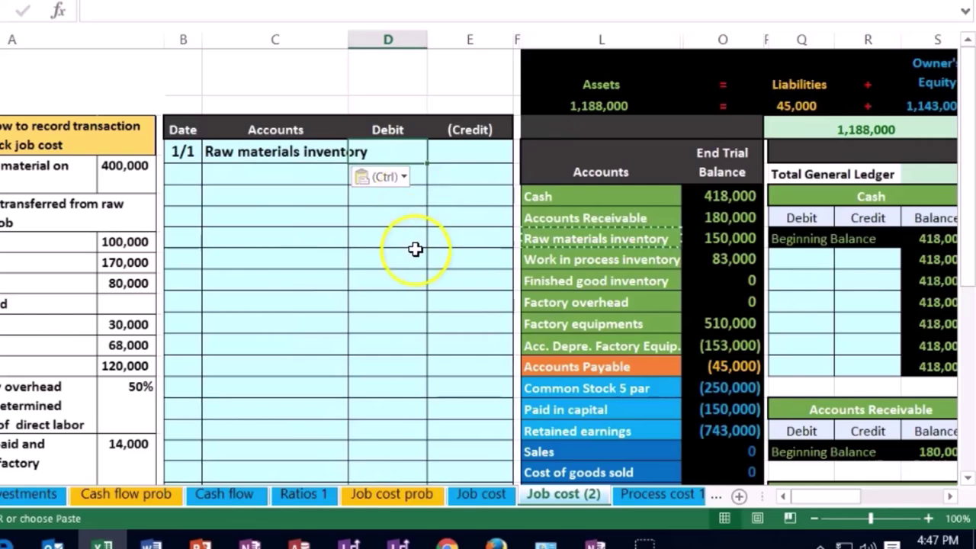
type("400,")
type("00000")
key("Return")
key("Right")
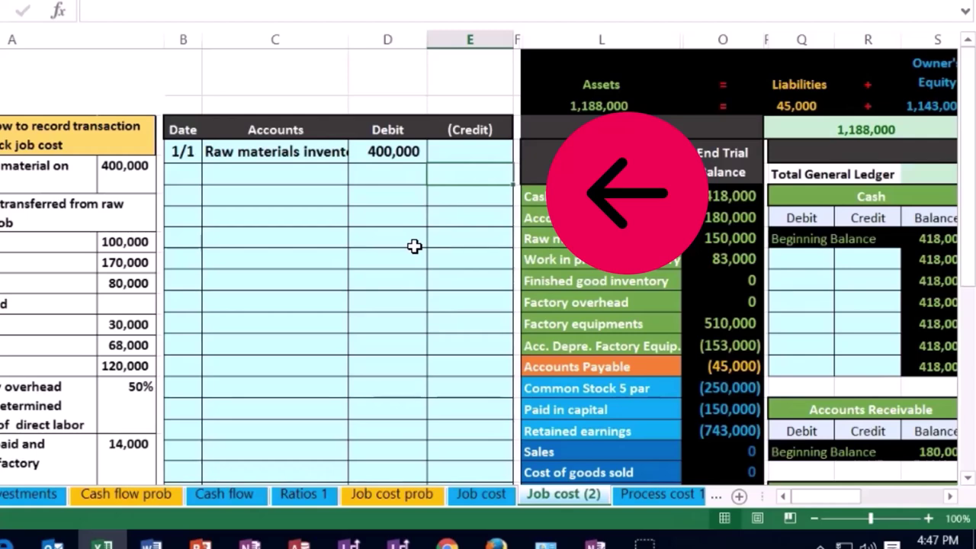
type("-")
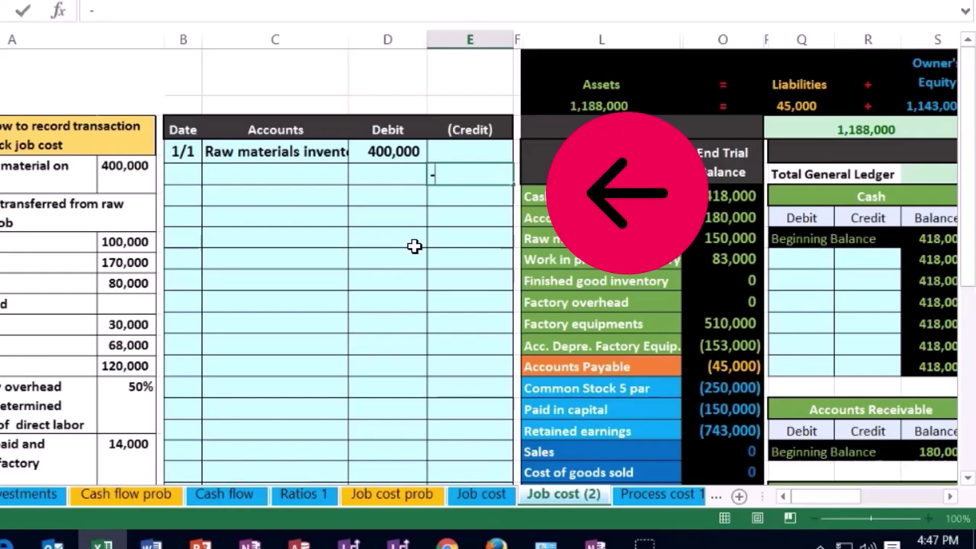
type("400000")
key("Return")
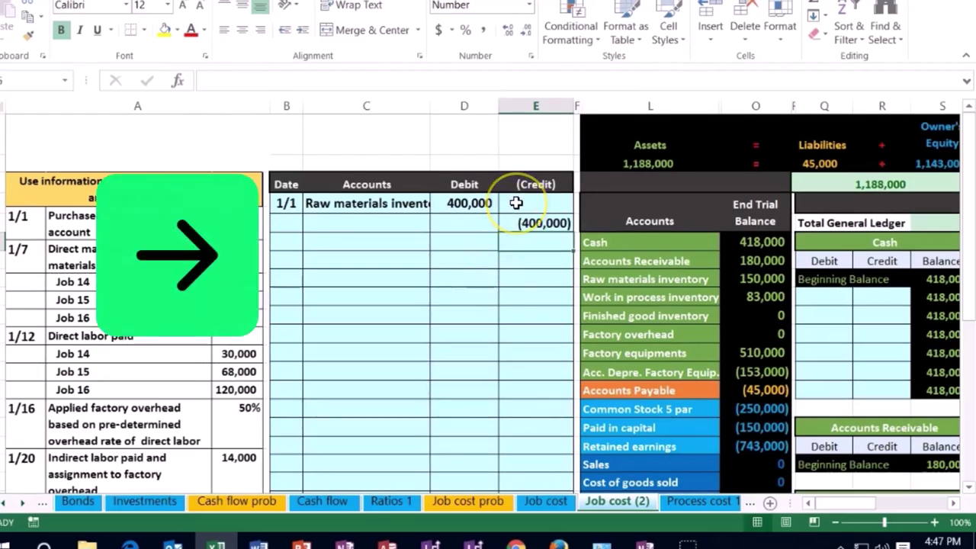
left_click(514, 224)
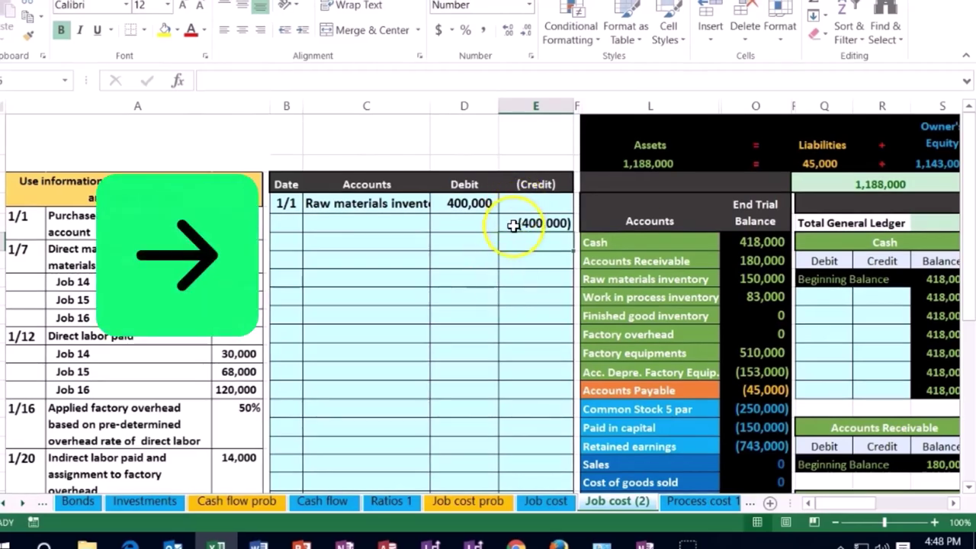
left_click(501, 238)
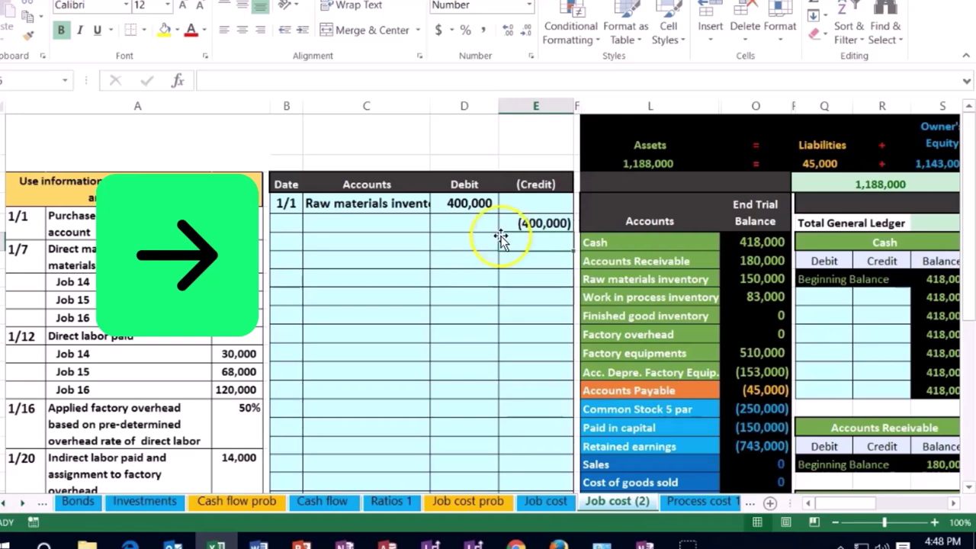
- Check the Accounts Payable balance and copy that account name from the trial balance into C5 as values only
left_click(668, 391)
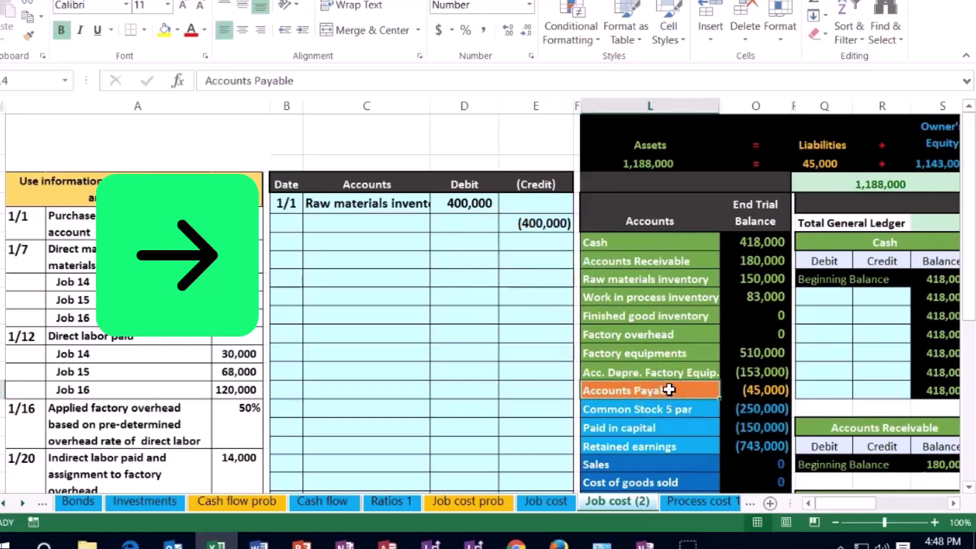
left_click_drag(701, 391, 747, 390)
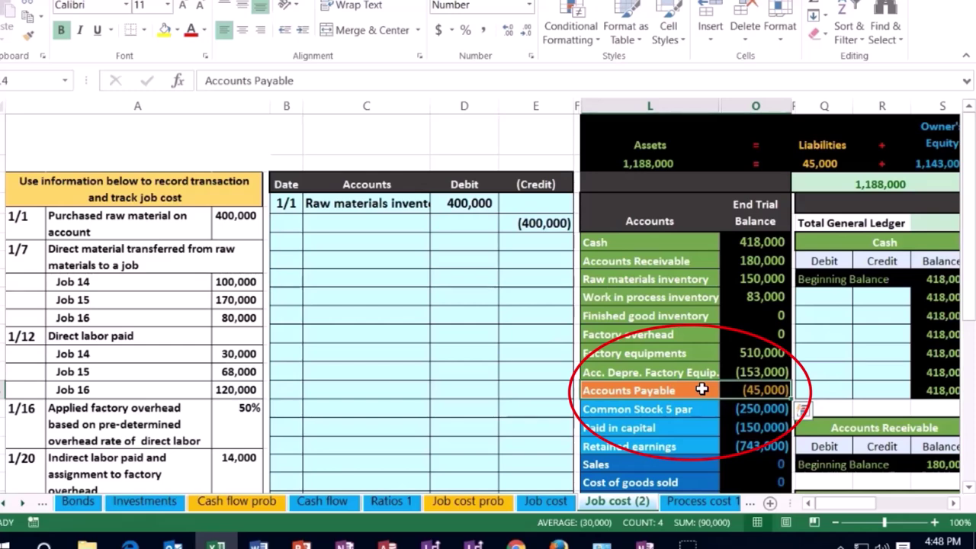
left_click(702, 389)
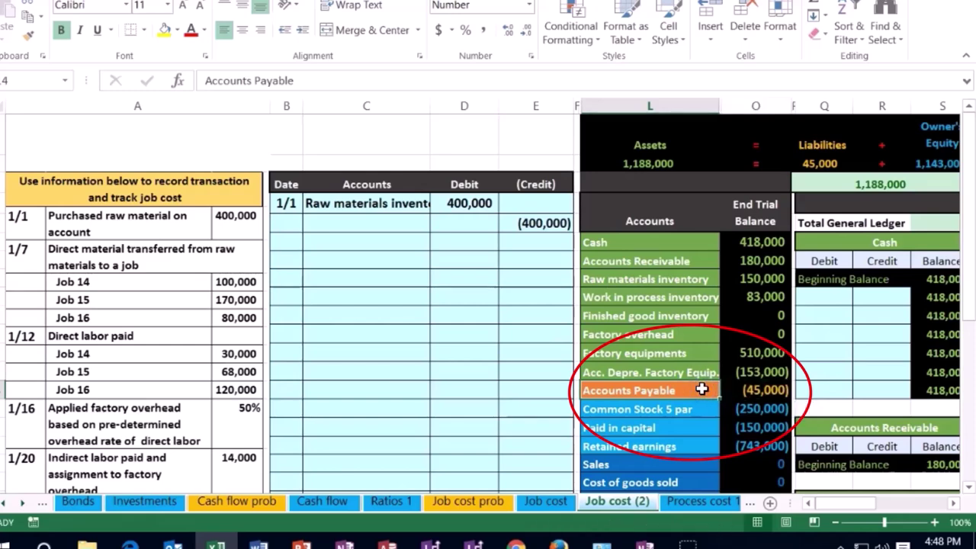
right_click(702, 390)
left_click(739, 81)
left_click(396, 224)
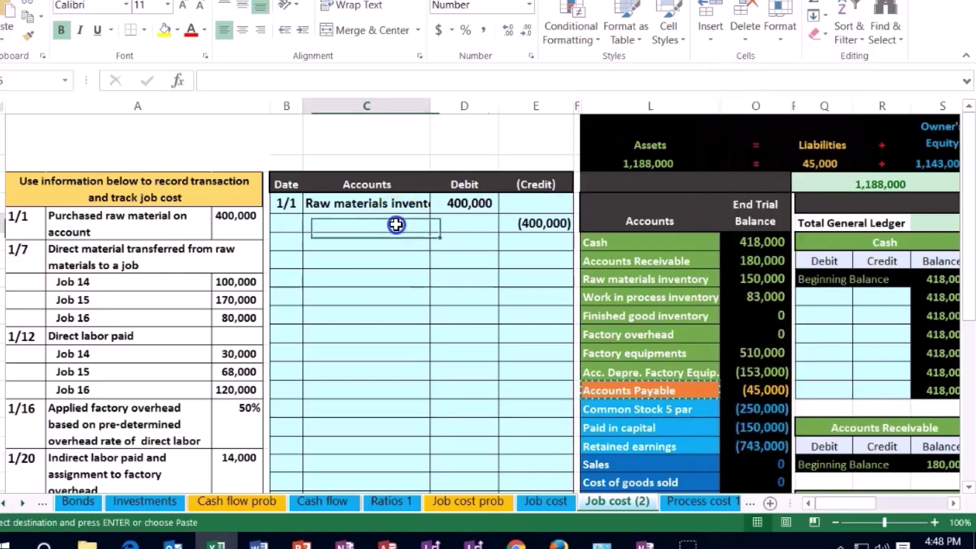
right_click(396, 225)
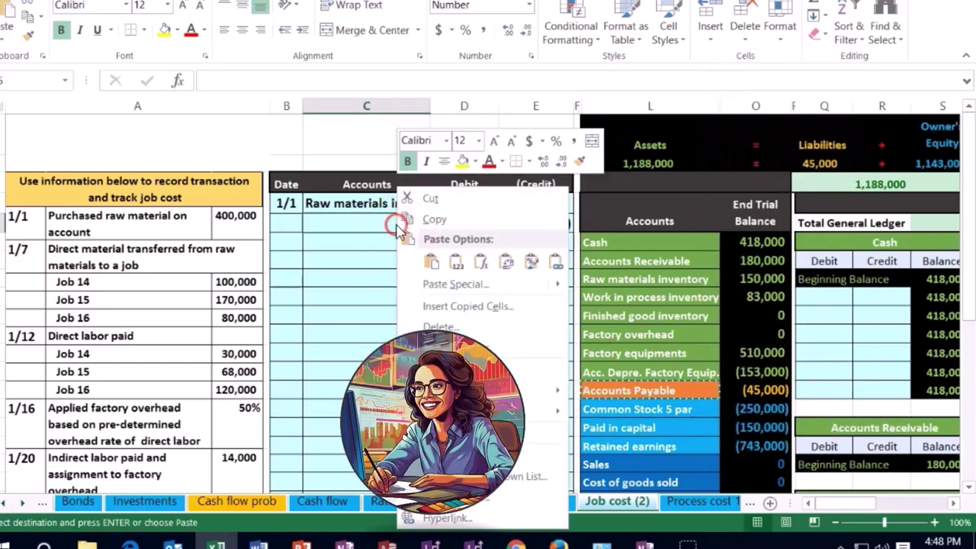
left_click(450, 254)
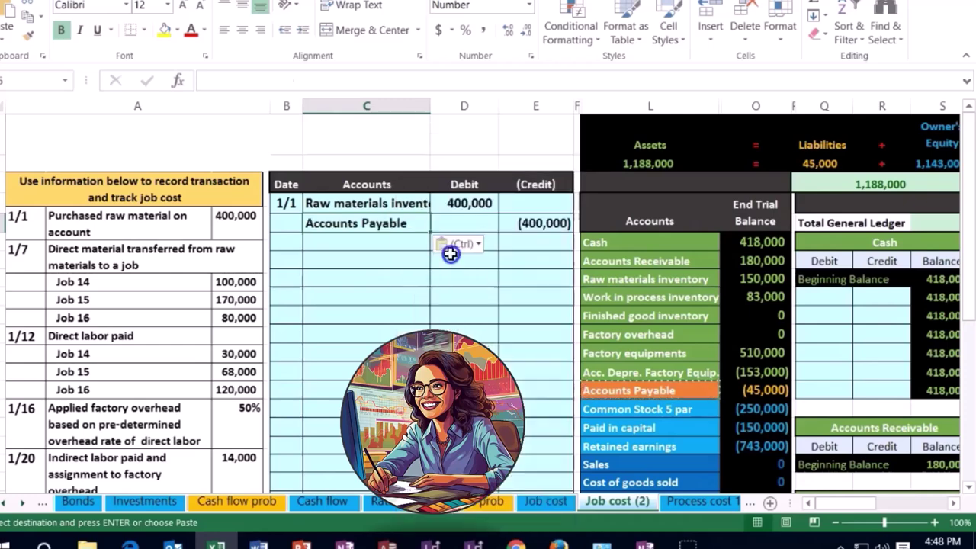
left_click(540, 263)
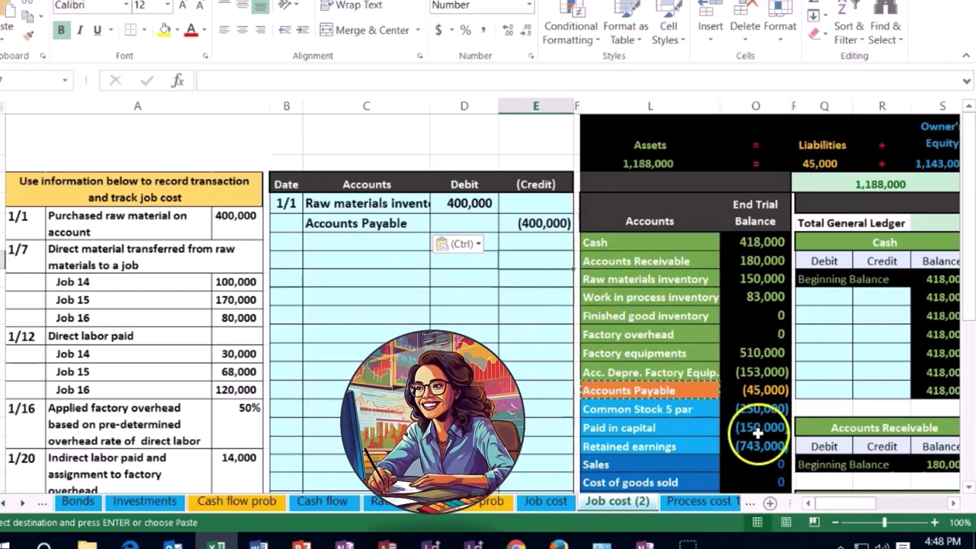
- Review the general ledger at 80% zoom, comparing the journal's raw materials debit with its trial balance row
left_click(835, 523)
left_click(836, 523)
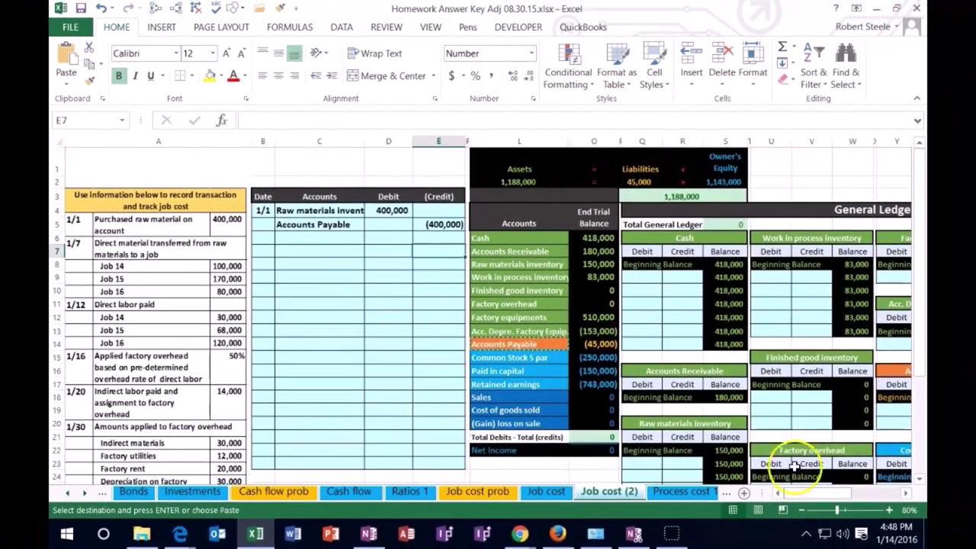
left_click(808, 408)
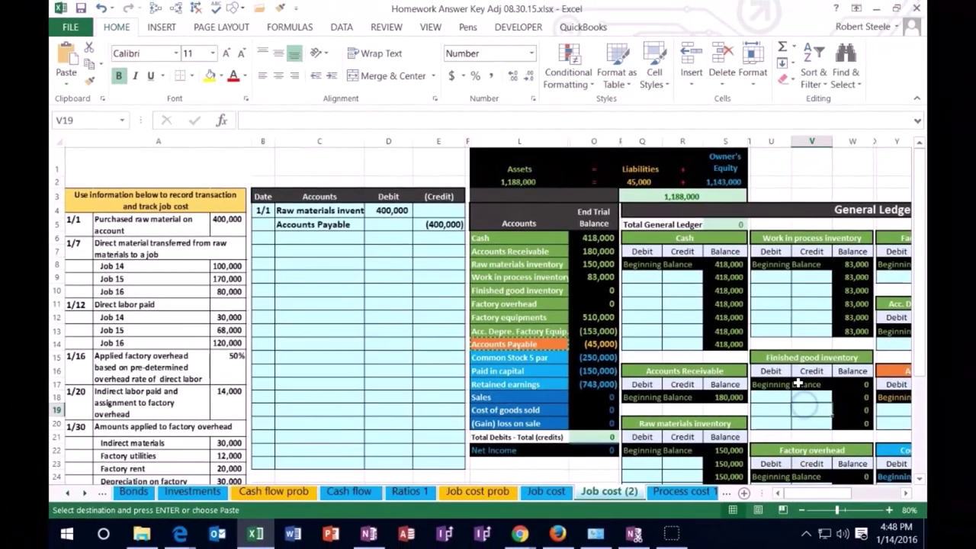
key("Right")
key("Right")
key("Right")
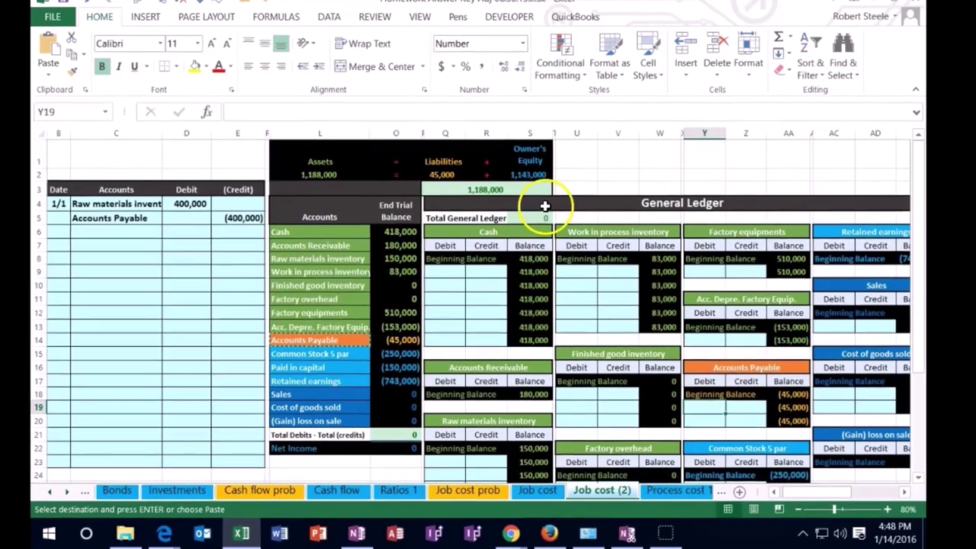
left_click_drag(545, 206, 729, 206)
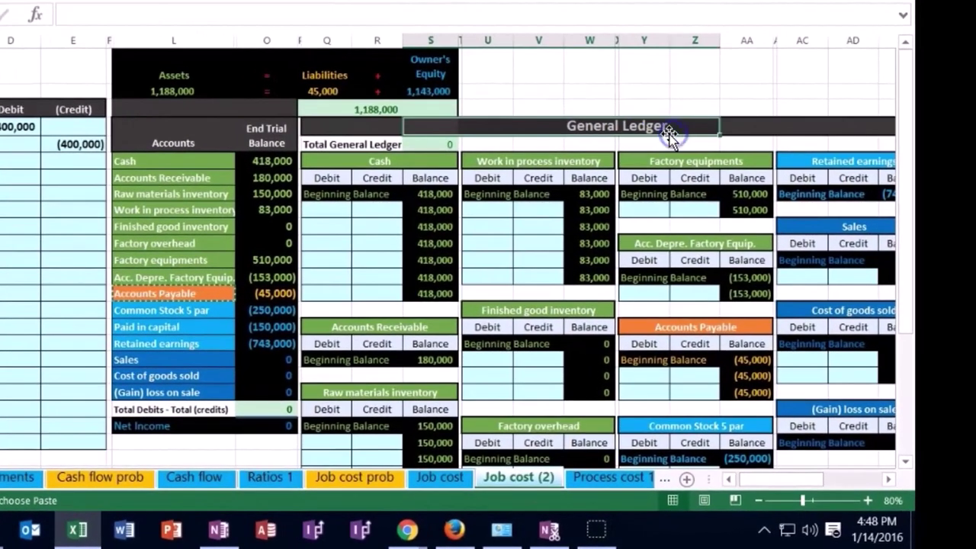
left_click(377, 161)
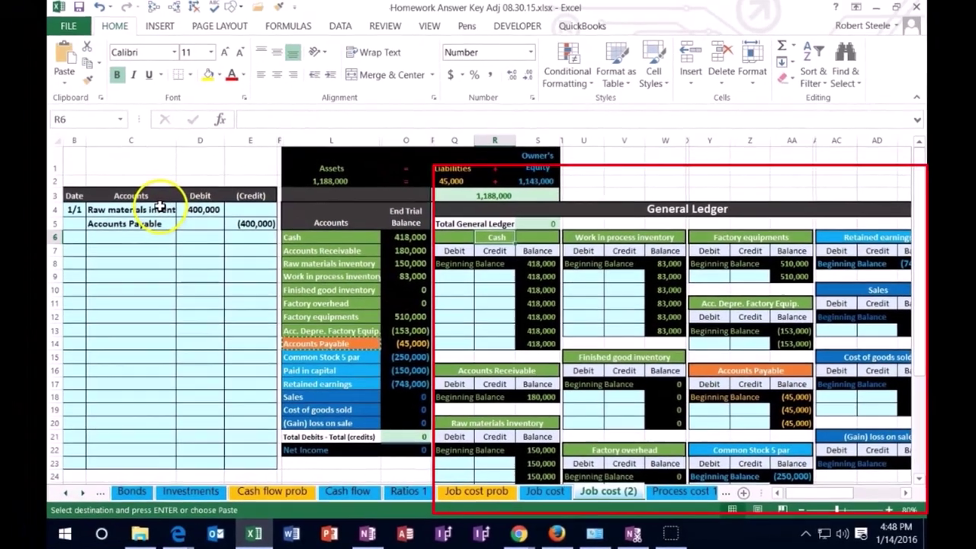
left_click_drag(159, 207, 204, 210)
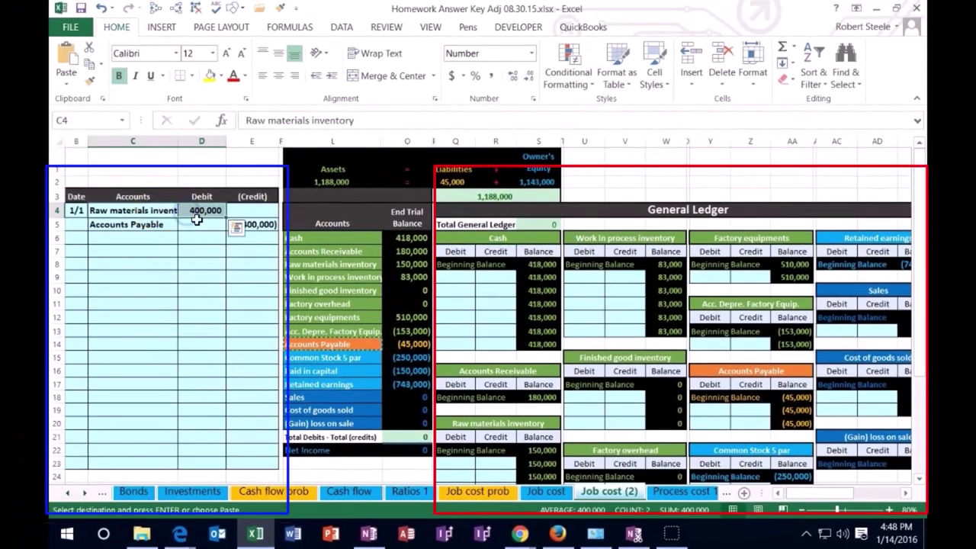
left_click_drag(290, 260, 408, 258)
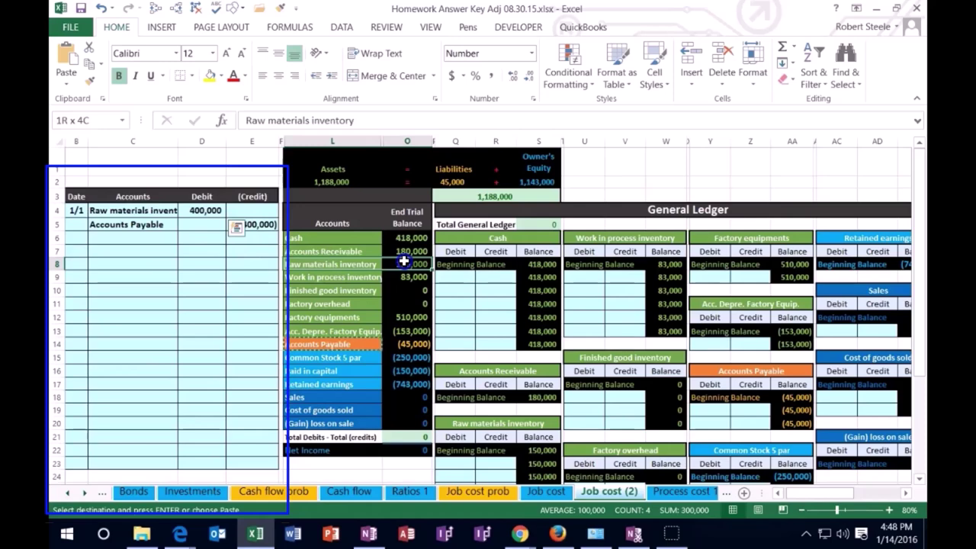
- Post the journal's raw materials debit to the Raw materials inventory ledger account by entering =D4 in Q23
left_click(462, 425)
left_click_drag(46, 421, 263, 412)
mouse_move(191, 355)
left_mouse_down()
mouse_move(240, 467)
mouse_move(202, 484)
left_mouse_up()
left_click(462, 461)
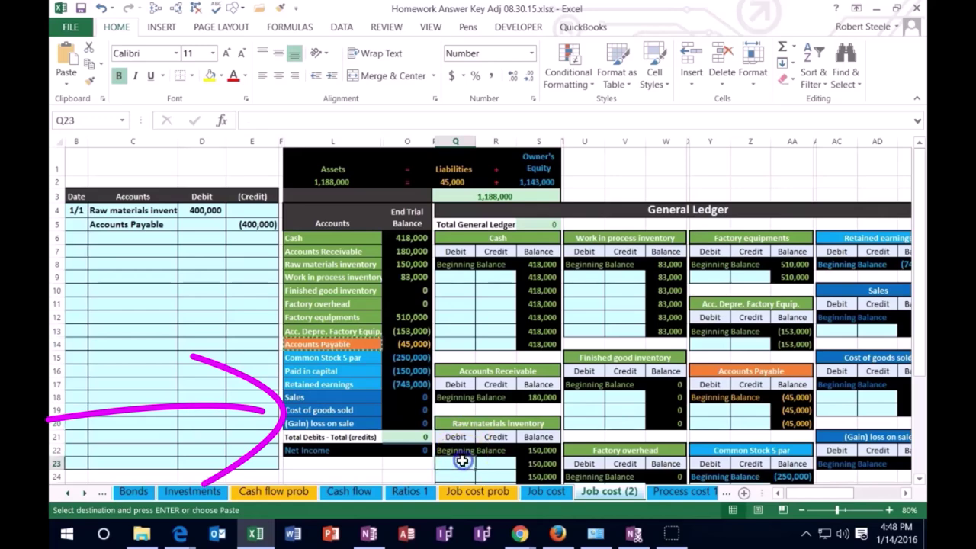
left_click(462, 480)
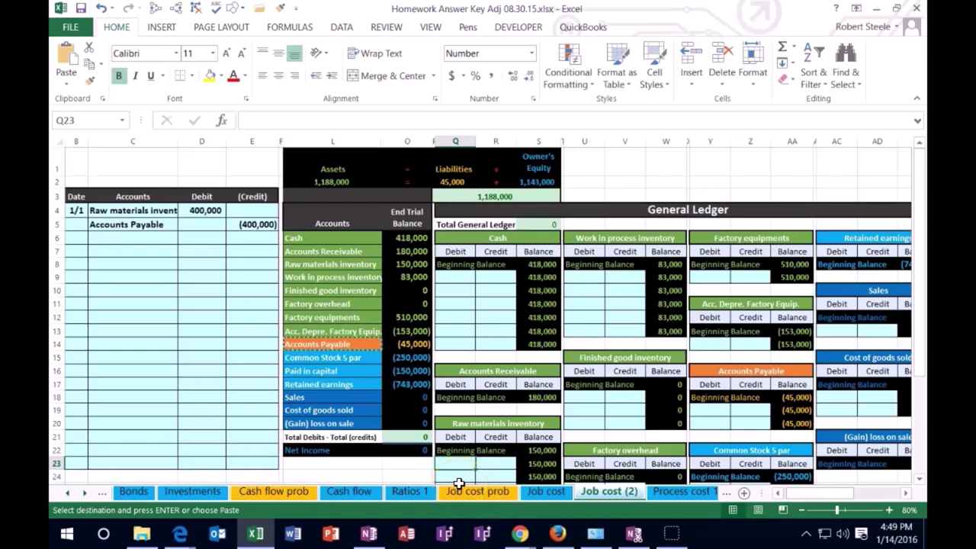
type("=")
left_click(213, 213)
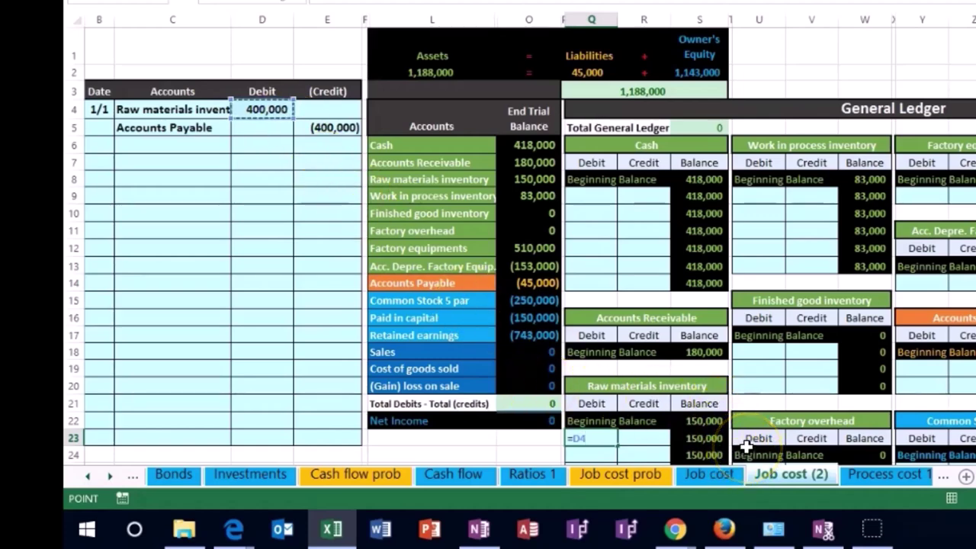
key("Return")
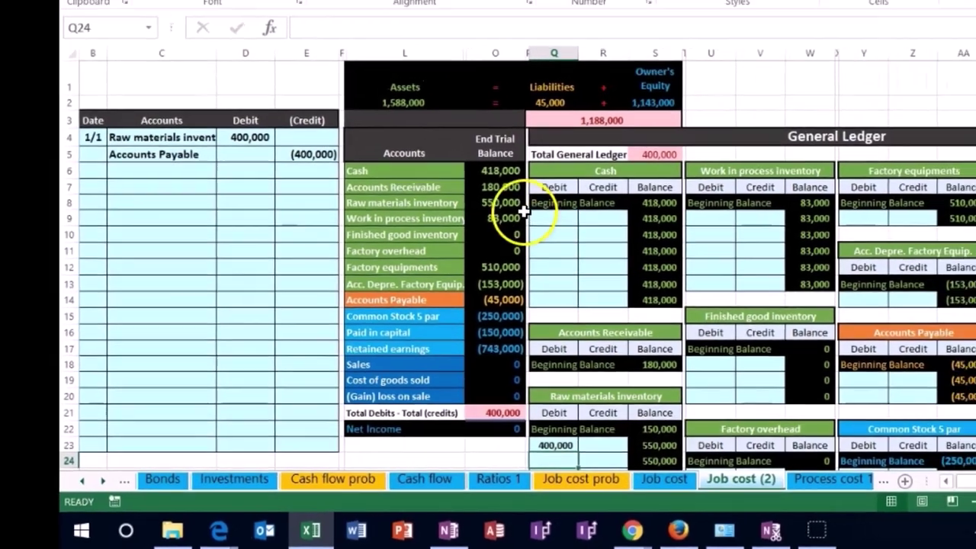
- Check the Raw materials inventory balance, the Total Debits - Total (credits) formula, and the journal's Accounts Payable credit line
left_click(545, 180)
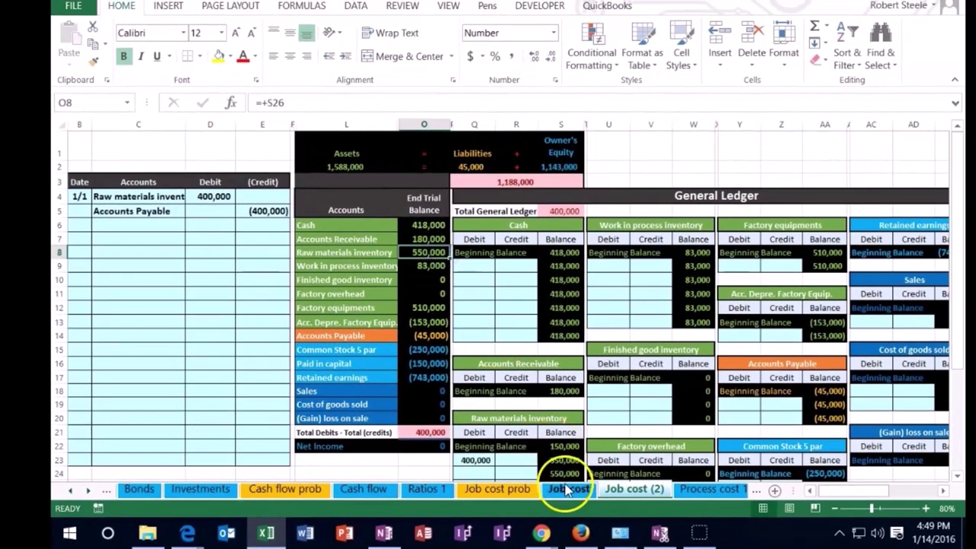
left_click(563, 473)
left_click(425, 431)
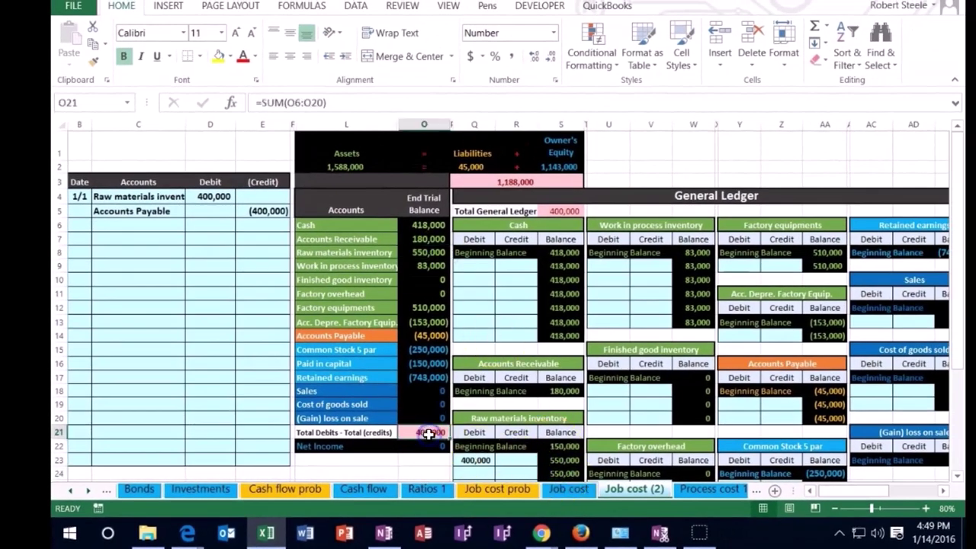
left_click(138, 211)
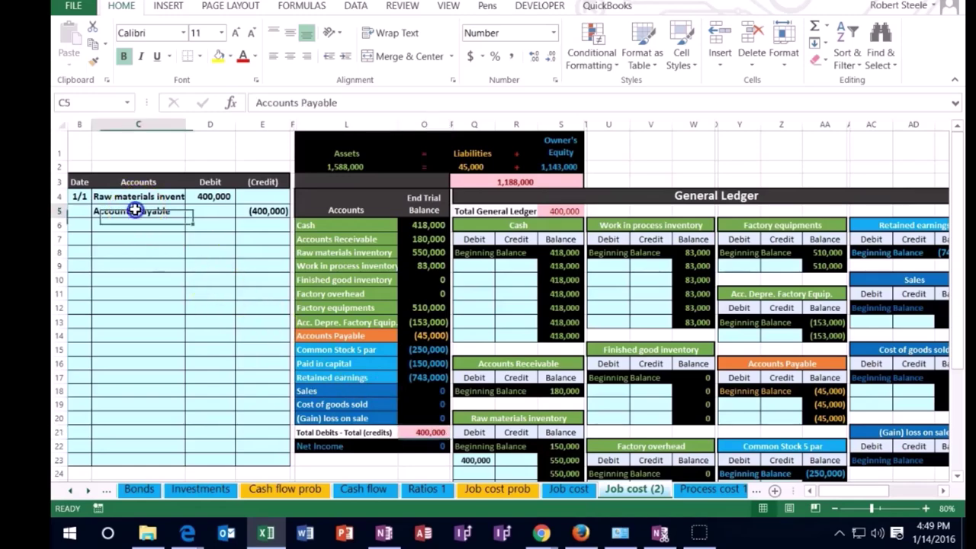
left_click_drag(138, 211, 247, 210)
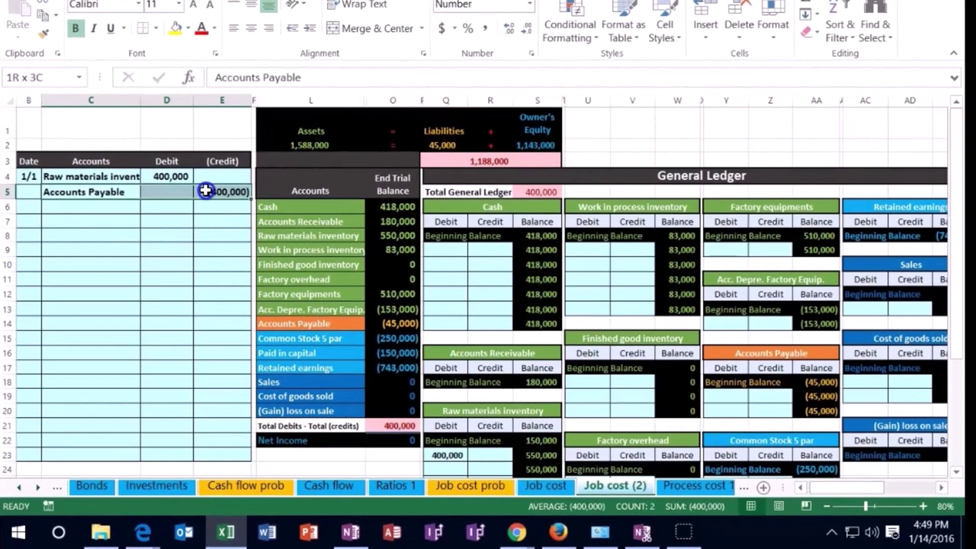
- Post the journal's Accounts Payable credit to its ledger account by entering =E5 in Z19, and check the Total Debits - Total (credits) cell
left_click_drag(289, 324, 377, 323)
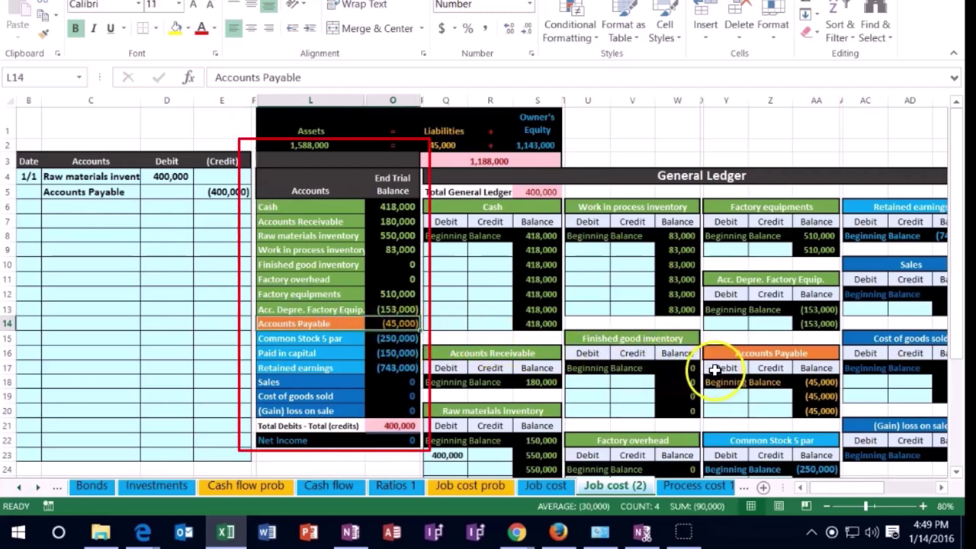
left_click(771, 395)
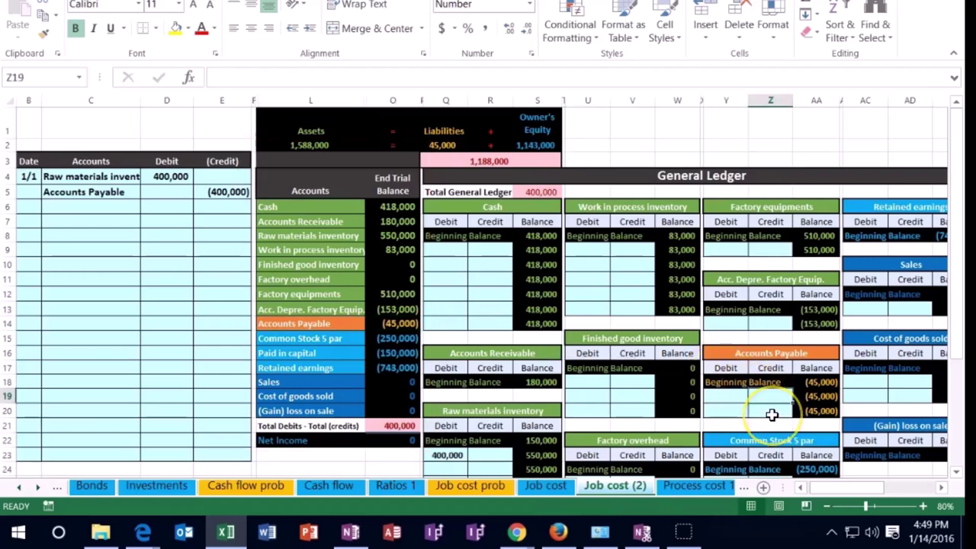
type("=")
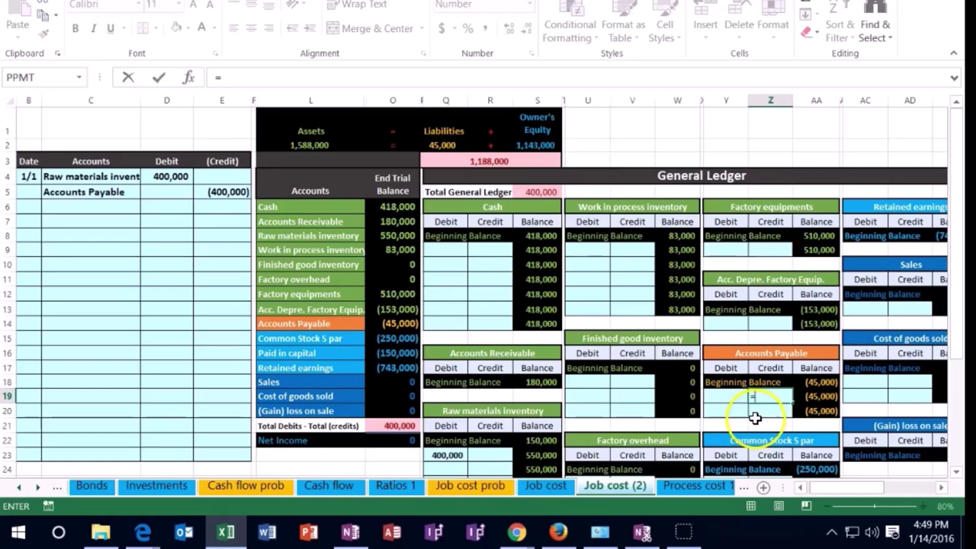
left_click(235, 192)
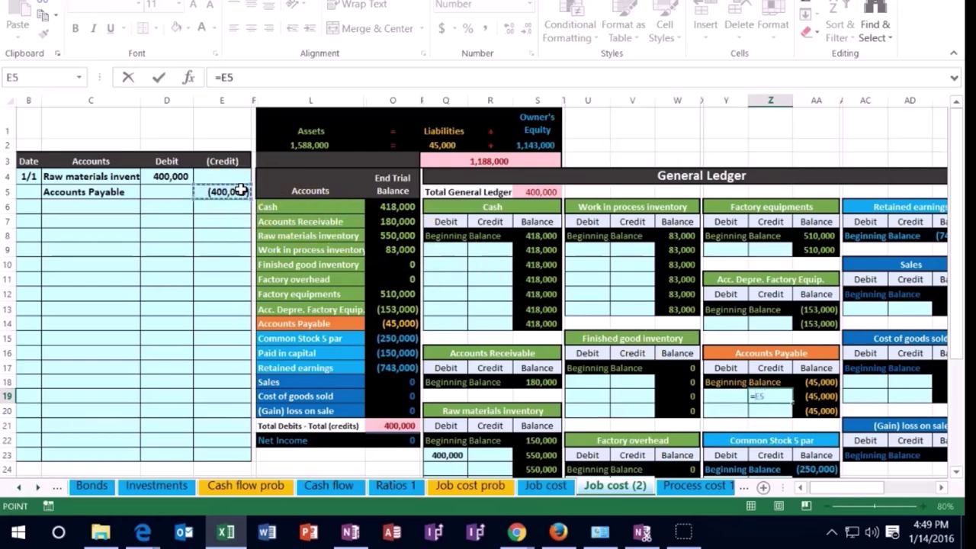
key("Return")
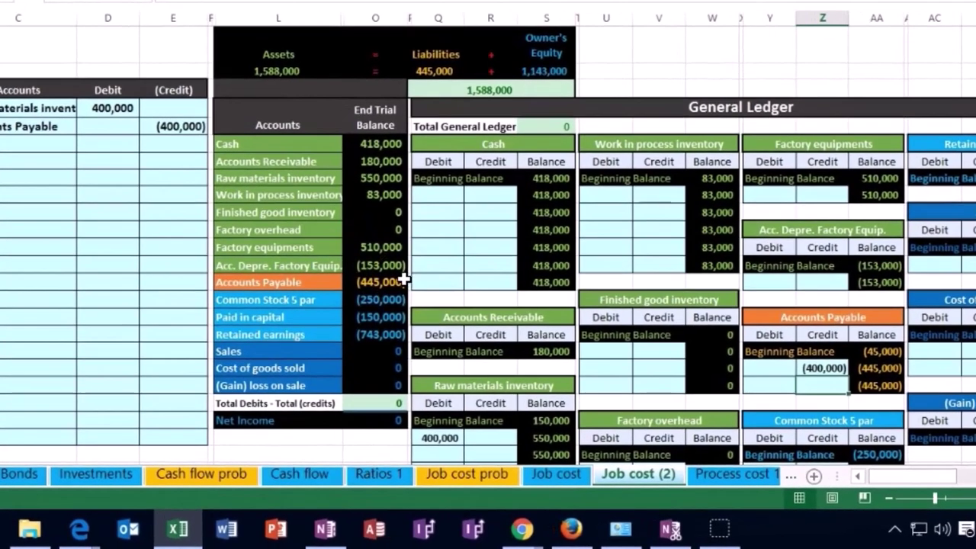
left_click(395, 403)
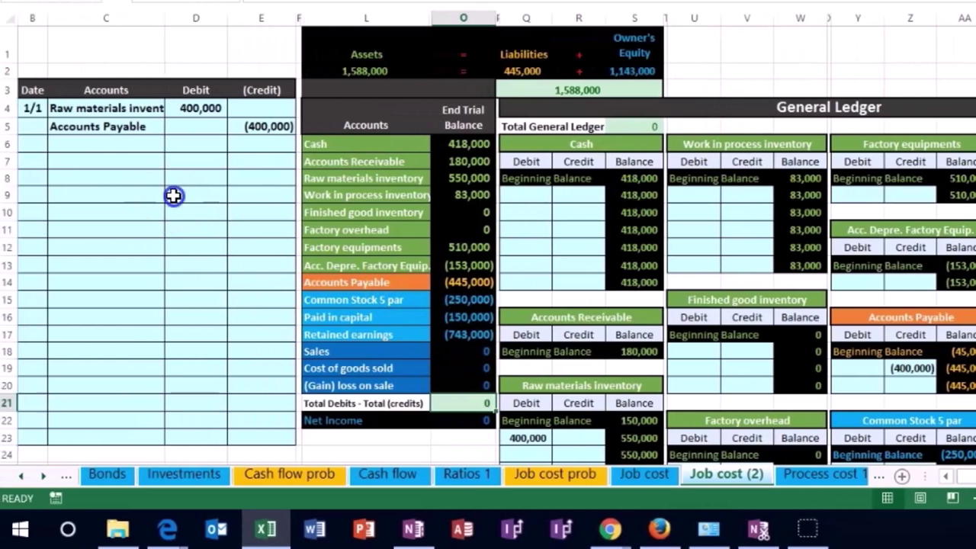
- Enter the date 1/7 in journal cell B7 for the direct material transfer, with the sheet at 100% zoom
left_click(83, 197)
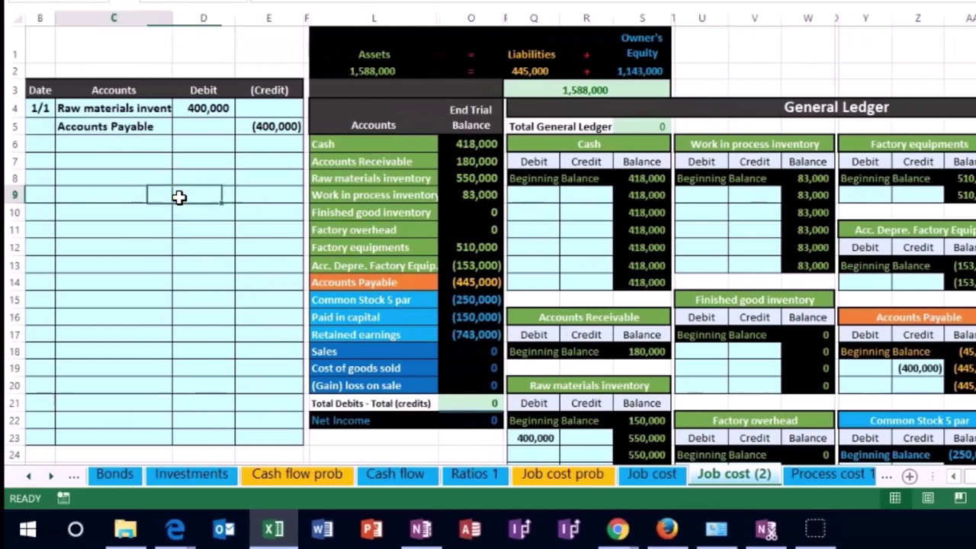
key("Home")
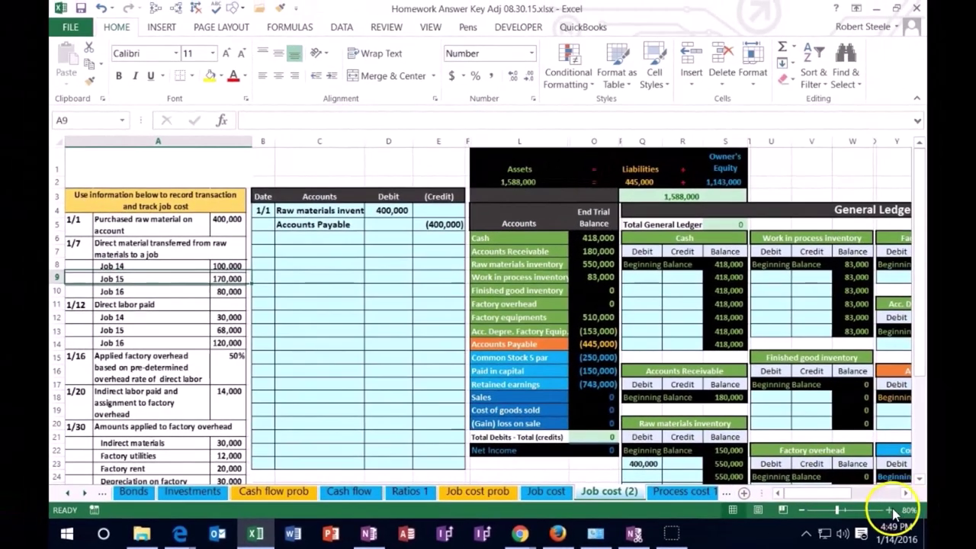
left_click(906, 508)
left_click(906, 509)
left_click(385, 337)
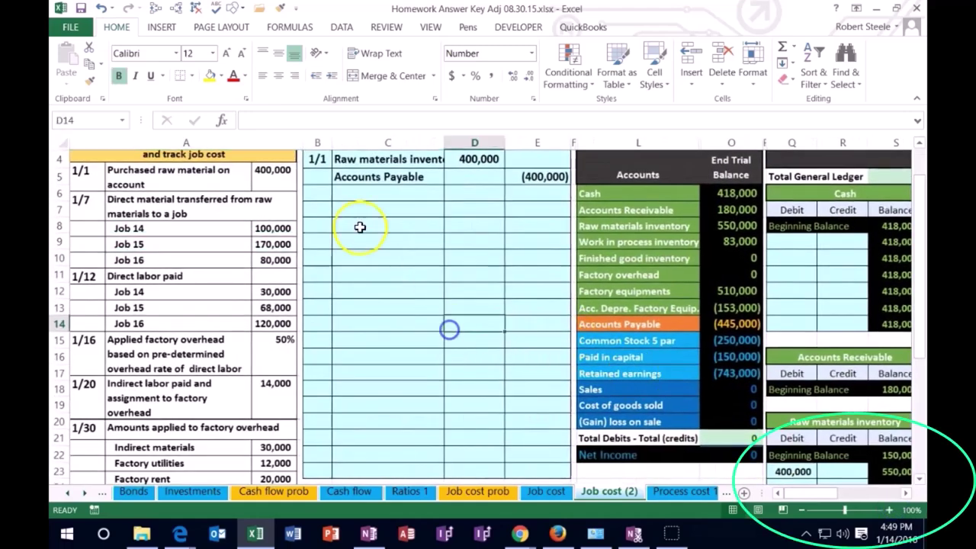
left_click(321, 211)
type("1/7")
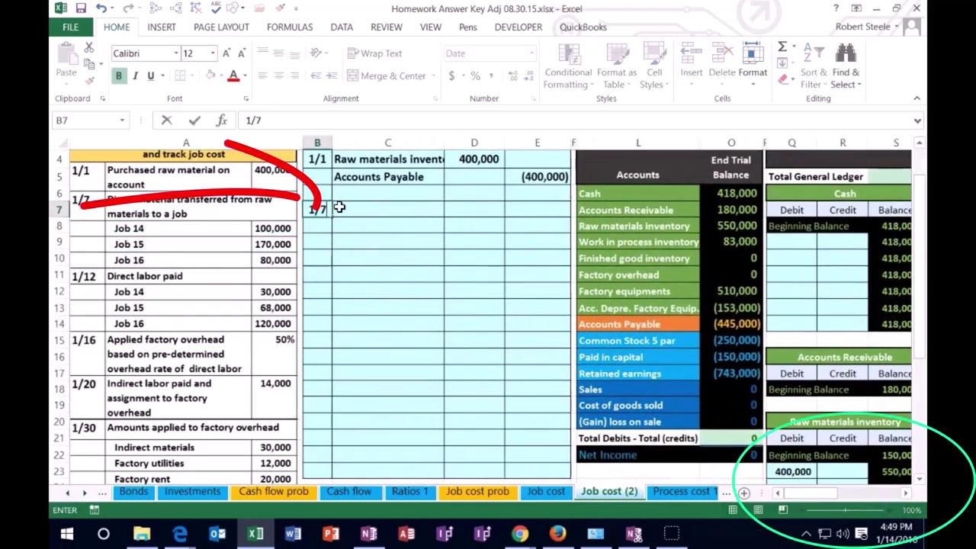
key("Return")
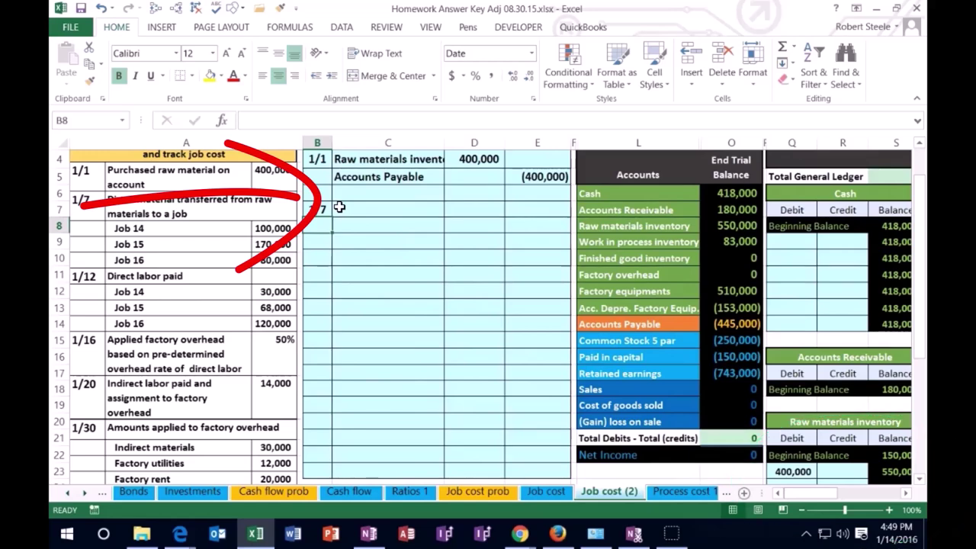
left_click(343, 210)
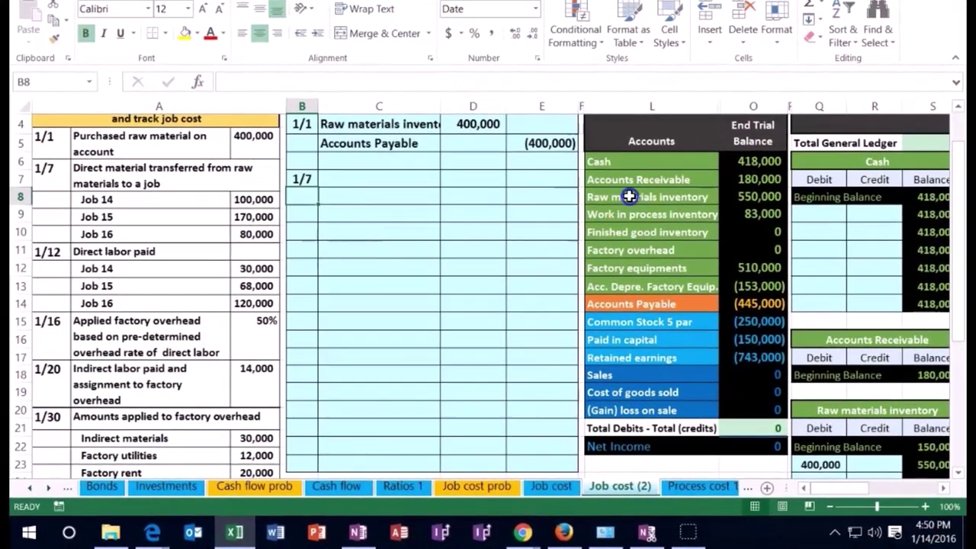
- Check the Work in process inventory row and copy the Raw materials inventory account name from the trial balance into C8 as values only
mouse_move(616, 228)
left_mouse_down()
mouse_move(736, 229)
mouse_move(738, 211)
left_mouse_up()
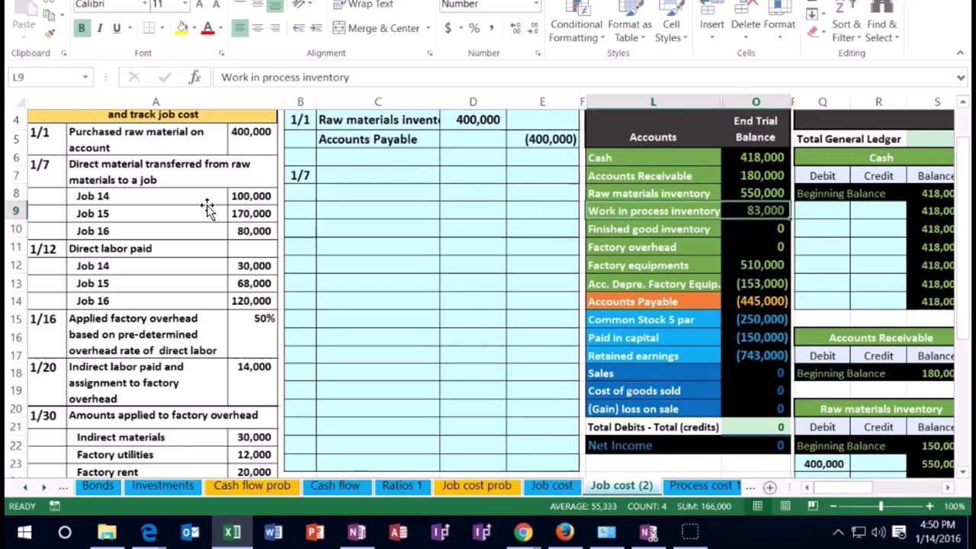
left_click(205, 227)
left_click(633, 195)
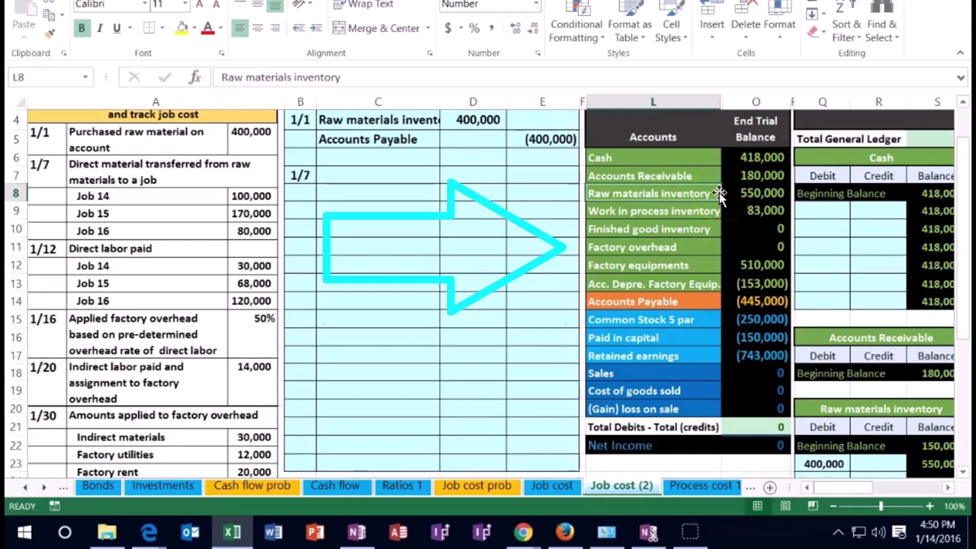
right_click(665, 192)
left_click(683, 210)
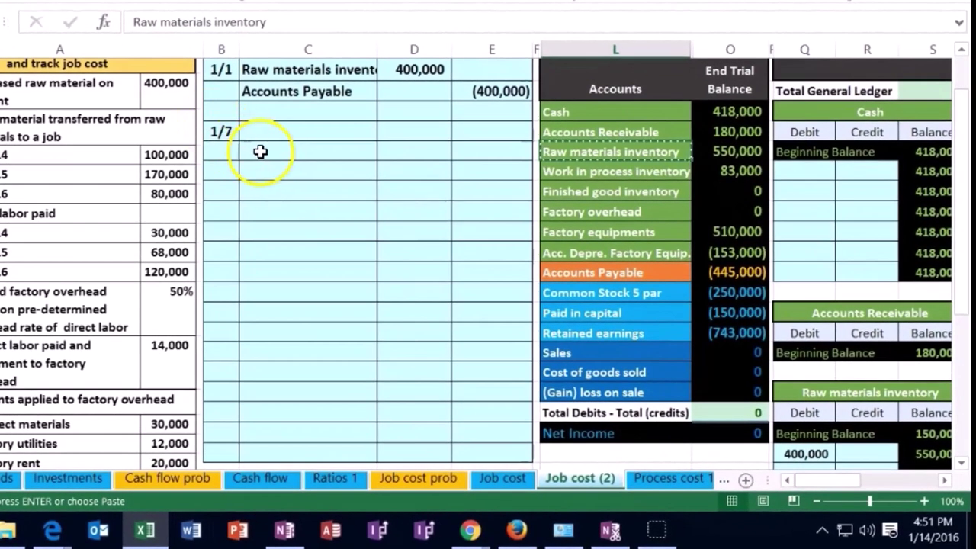
left_click(260, 152)
right_click(261, 155)
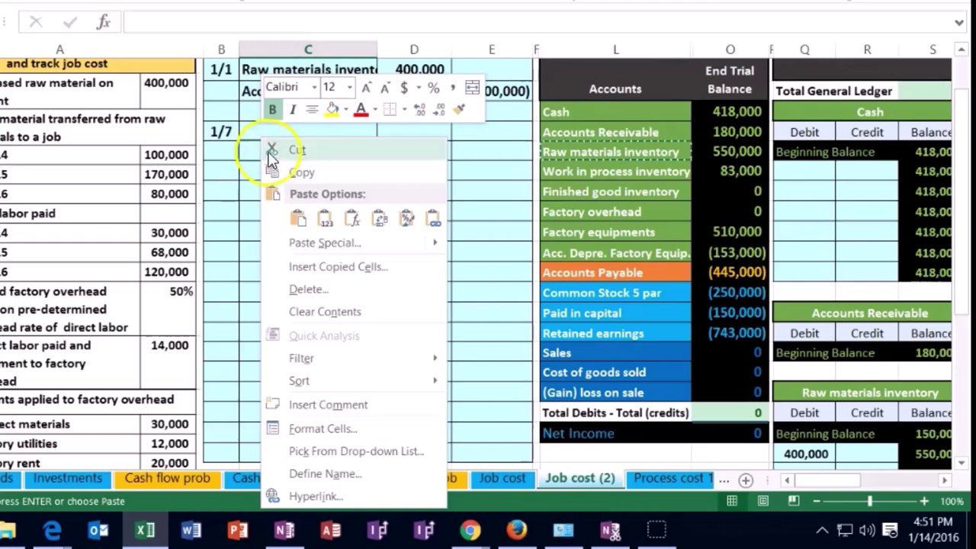
left_click(325, 221)
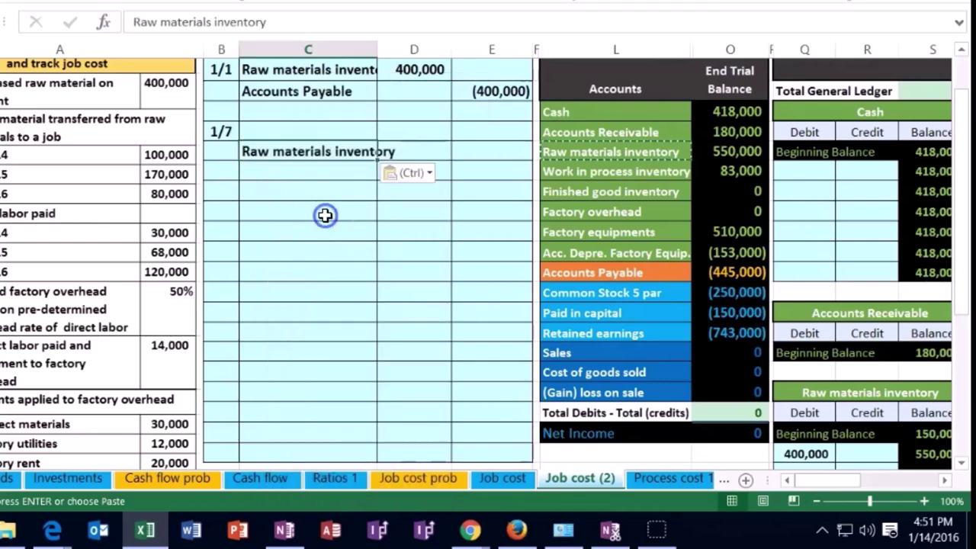
- Enter the raw materials inventory credit in E8 as -(100000+170000+80000), adding the materials for Jobs 14, 15 and 16
left_click(497, 150)
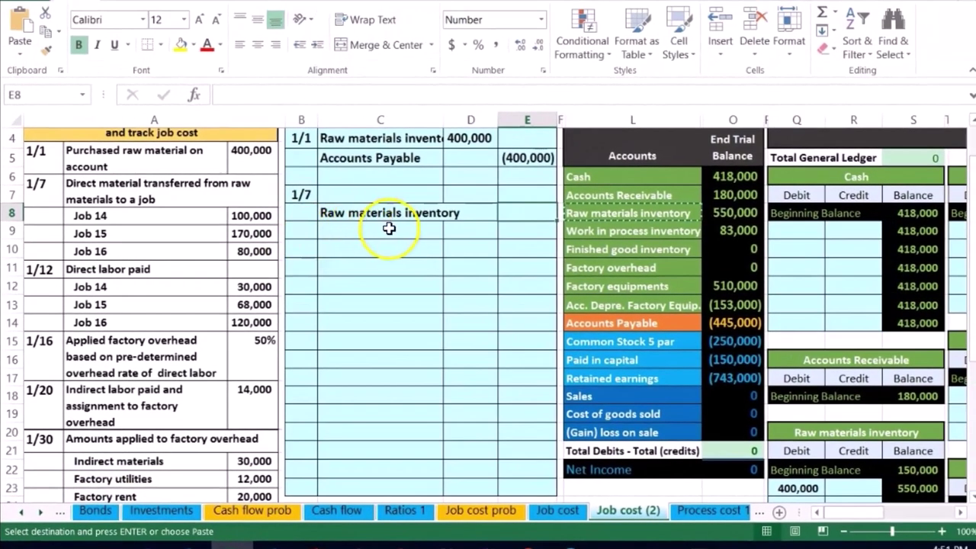
type("-")
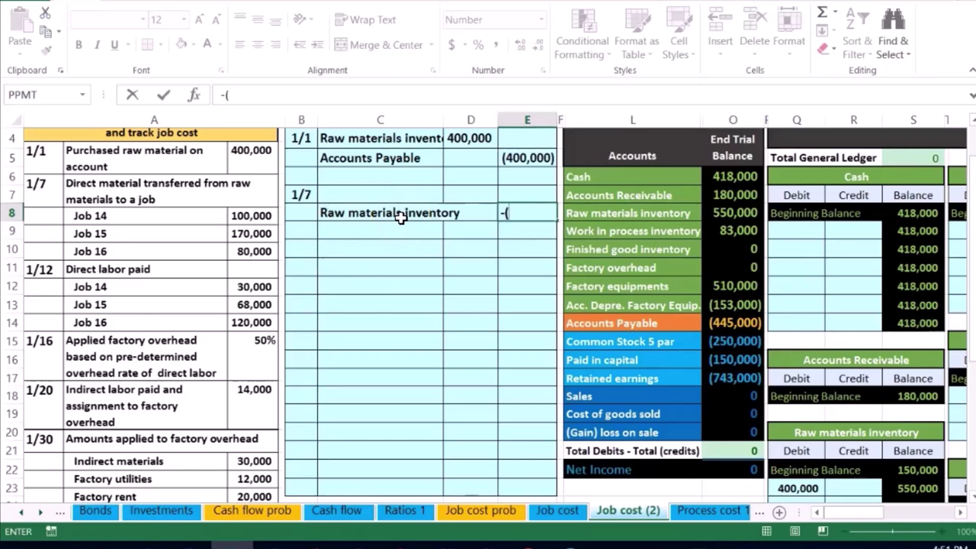
type("(100")
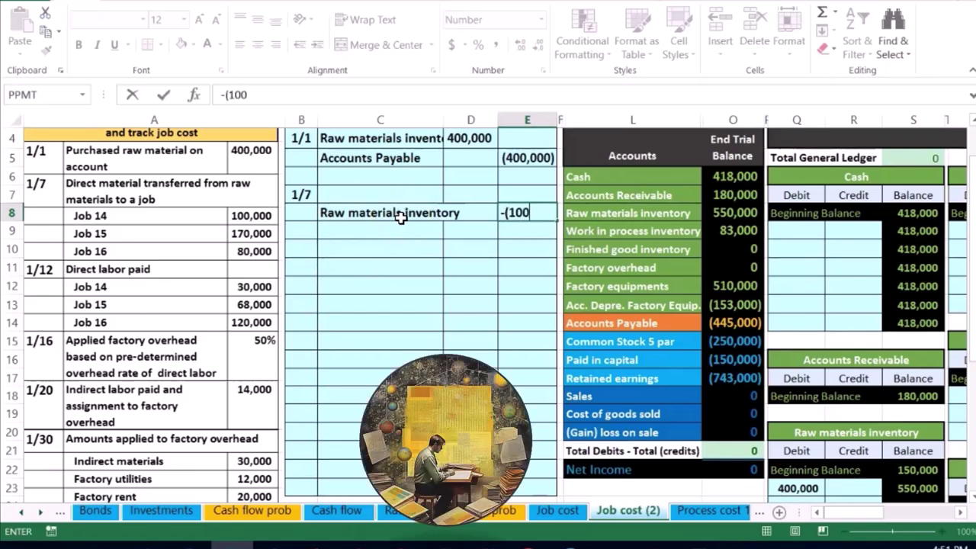
type("000+")
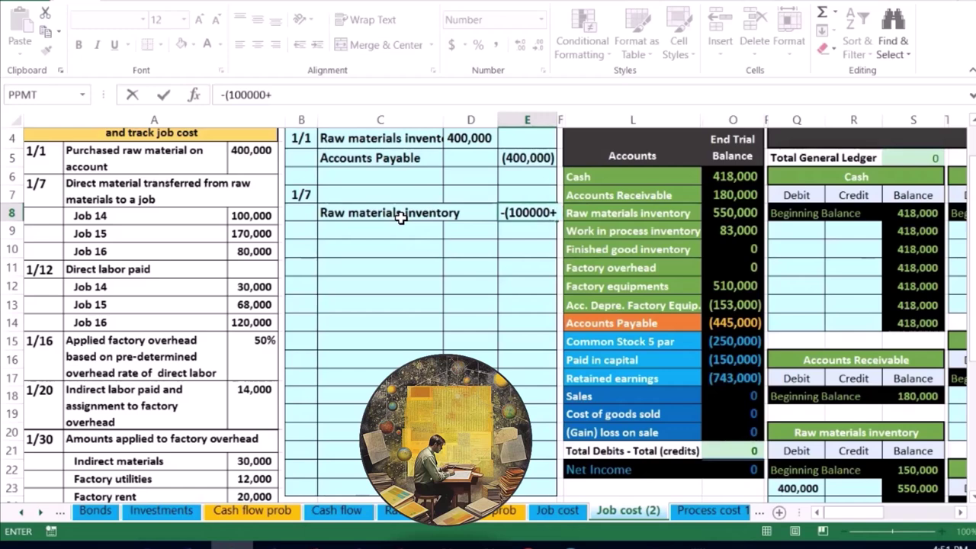
type("17")
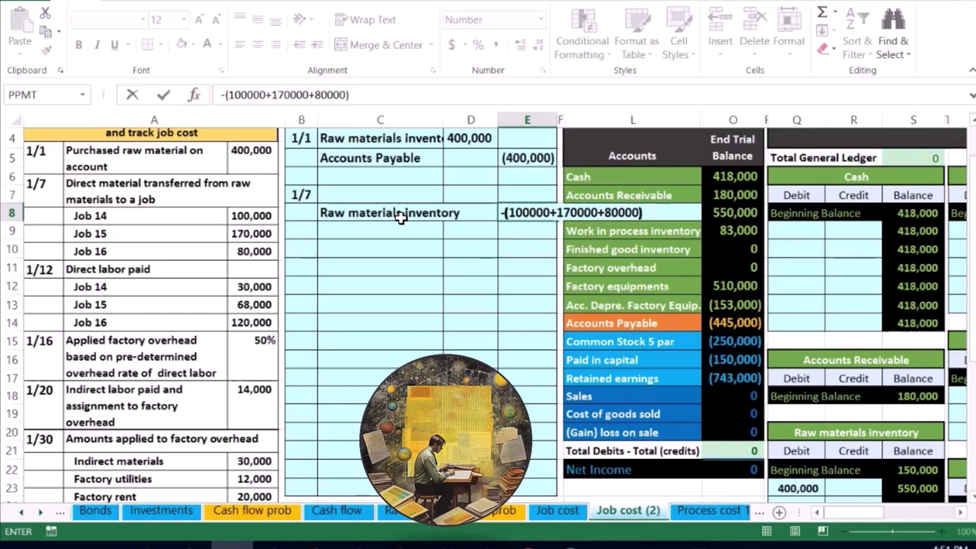
type("0000+80000)")
key("Return")
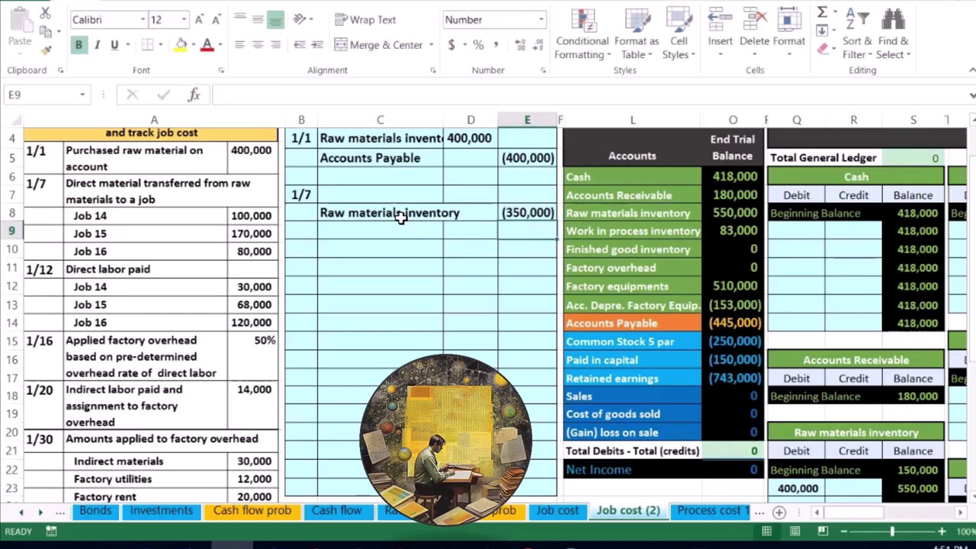
key("Up")
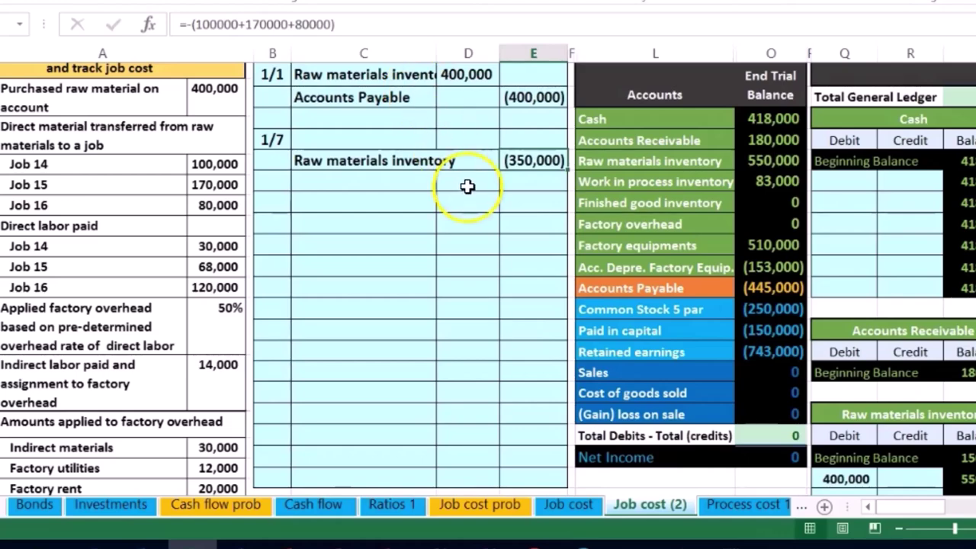
- Enter the 1/7 debit amount in D7 with the formula -E8
left_click(476, 142)
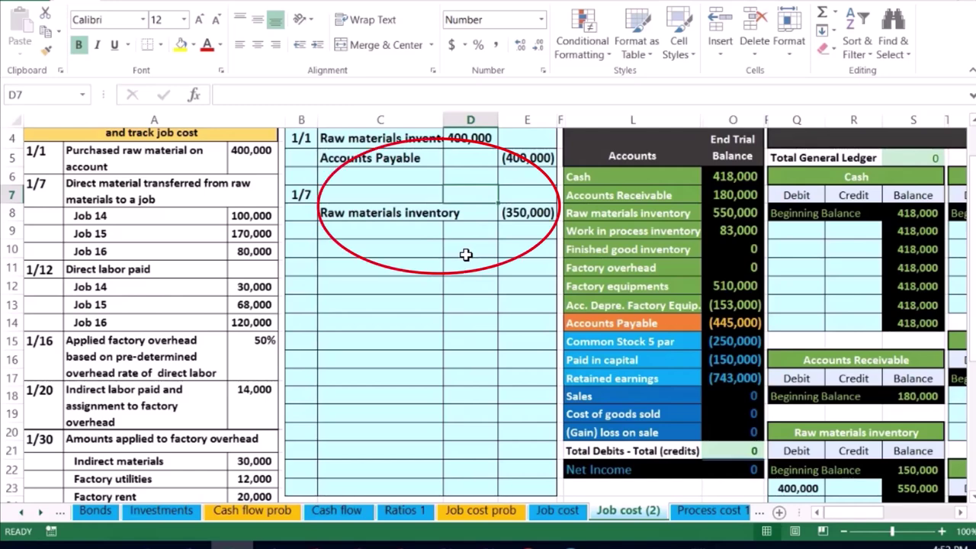
key("Down")
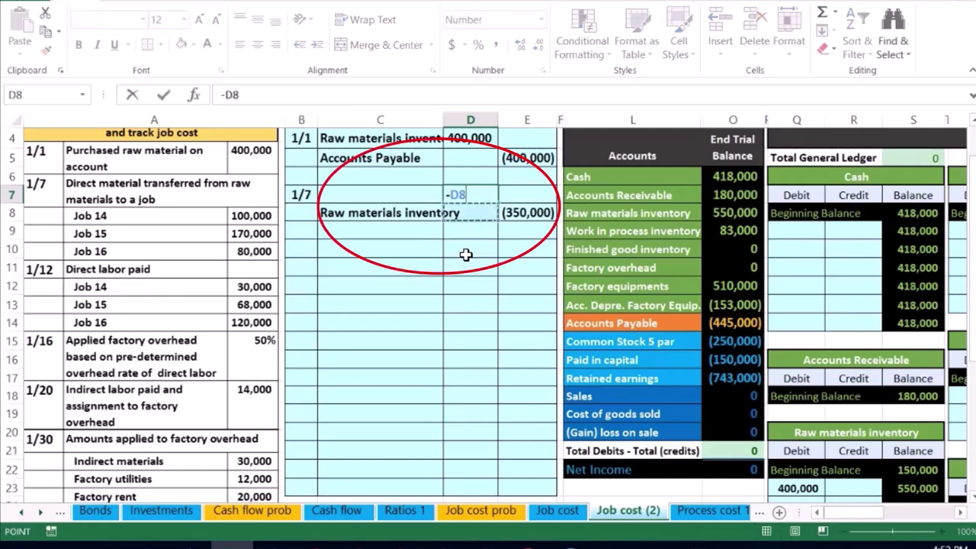
key("Right")
key("ctrl+Return")
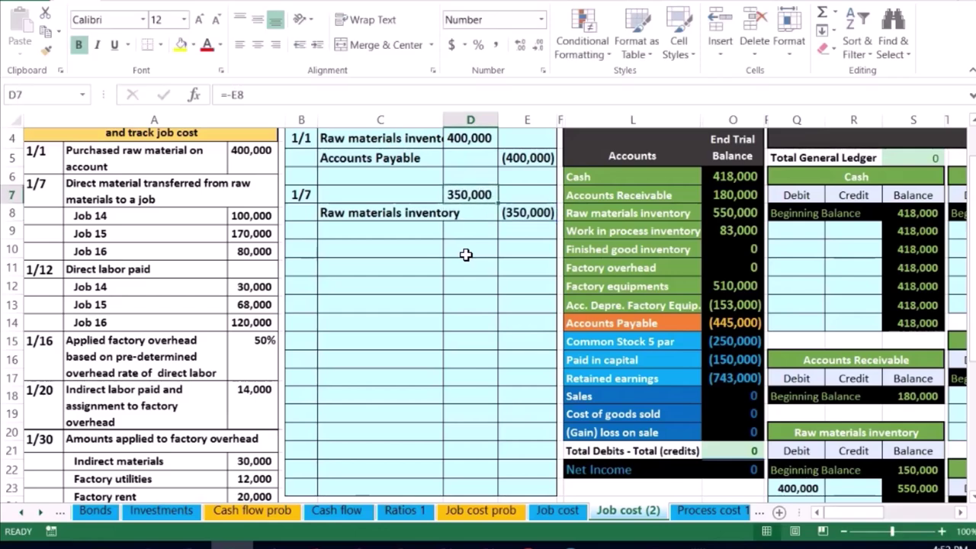
- Check the Work in process inventory balance and copy that account name from the trial balance into C7 as values only
left_click(589, 229)
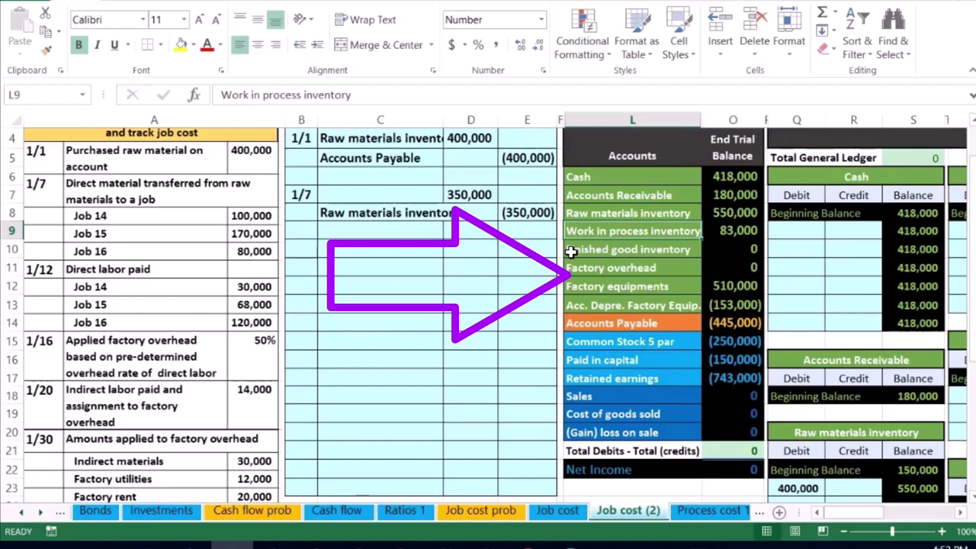
left_click(732, 229)
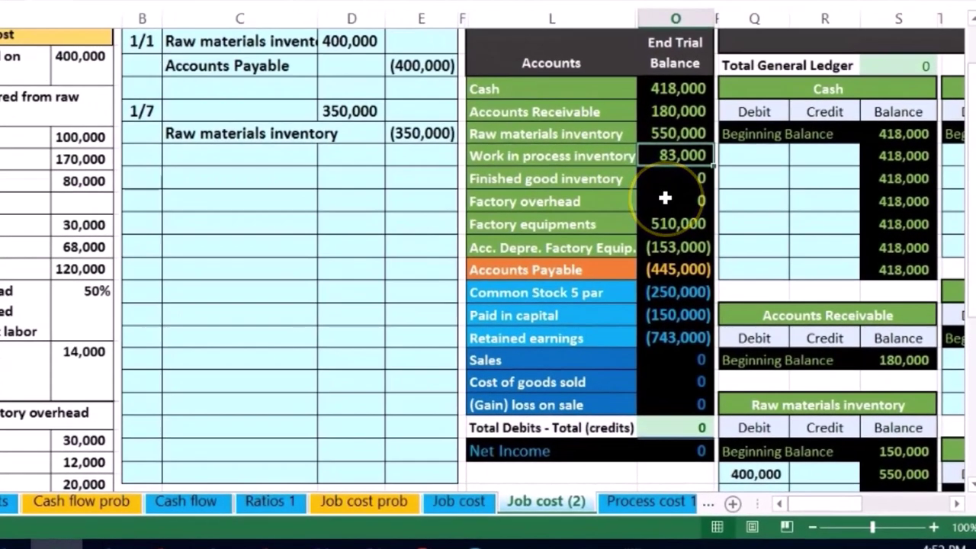
right_click(603, 162)
left_click(630, 157)
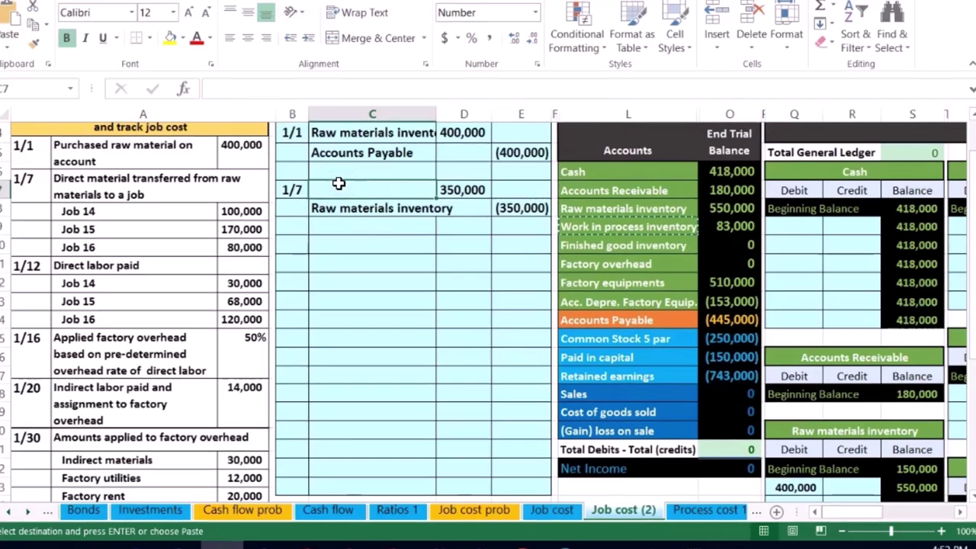
right_click(251, 135)
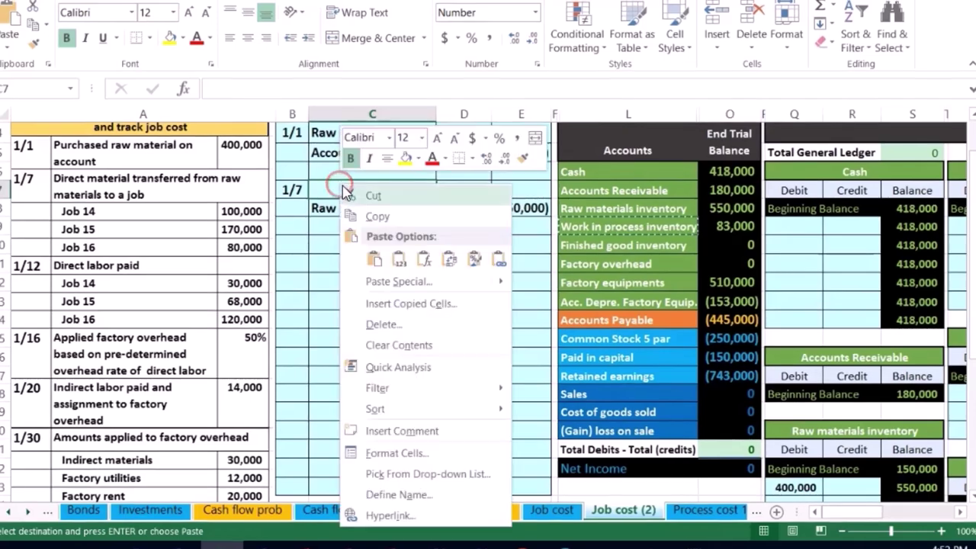
left_click(399, 259)
left_click(402, 257)
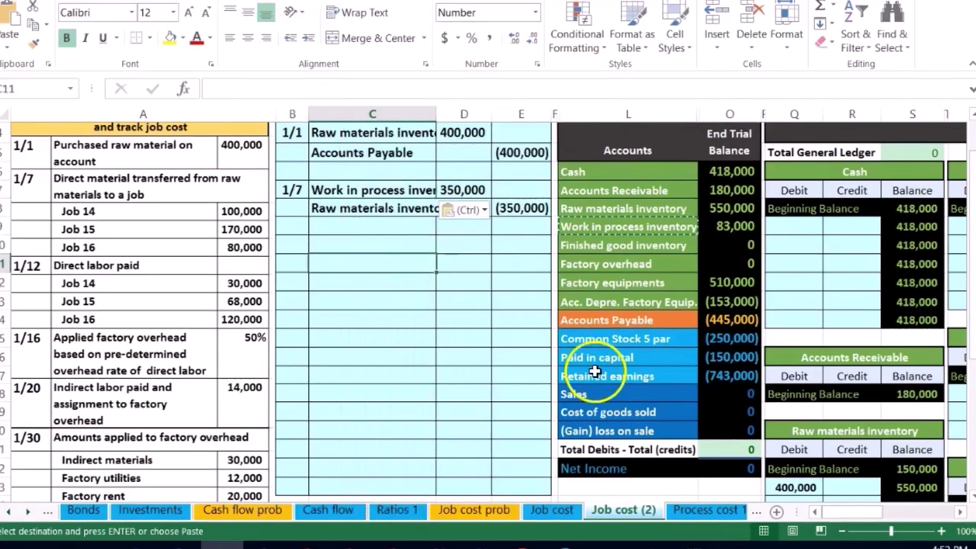
- Review the journal's work in process inventory debit line alongside the general ledger accounts at 80% zoom
left_click(843, 532)
left_click(842, 532)
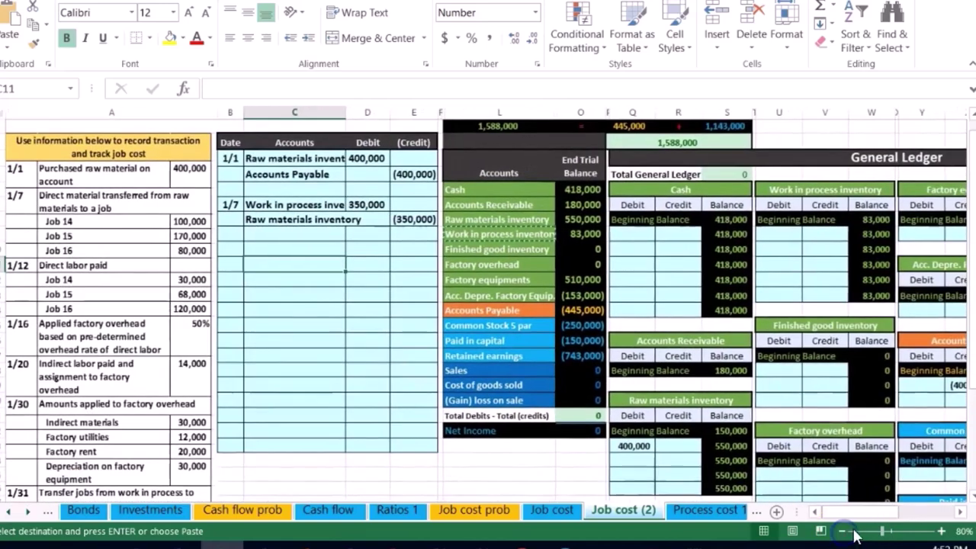
left_click(874, 446)
key("Right")
key("Right")
key("Right")
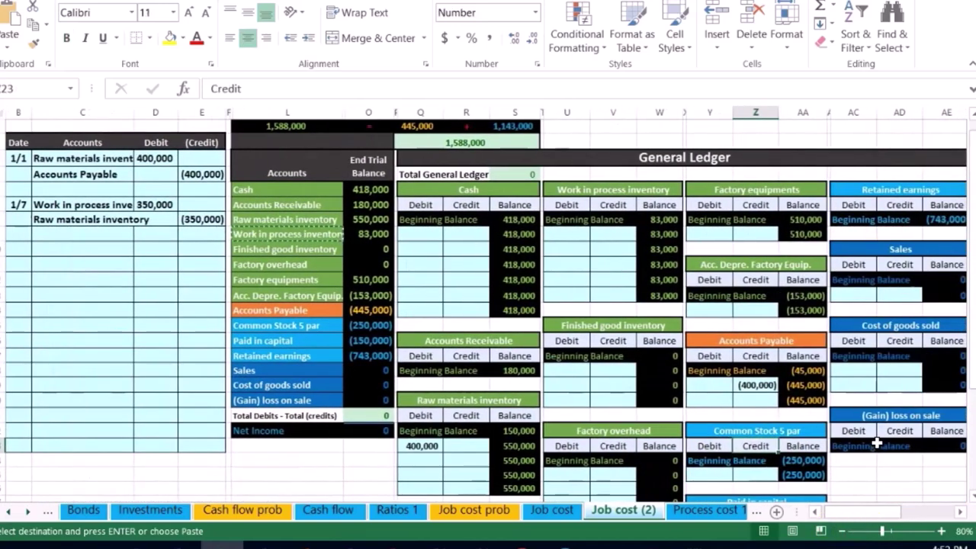
left_click_drag(103, 204, 137, 197)
key("ctrl+v")
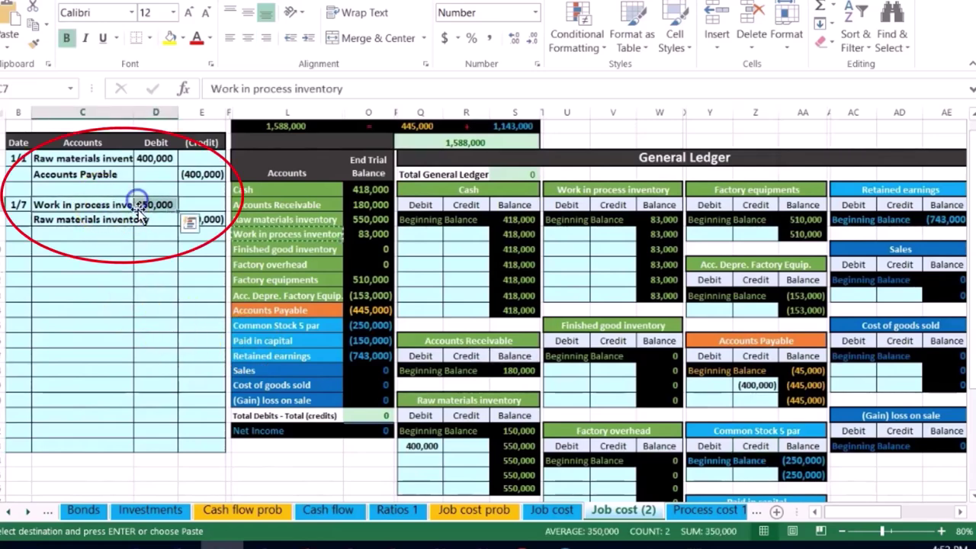
- Post the 1/7 debit to the Work in process inventory ledger in U9 with =D7, and check its trial balance amount and the debit-credit total
left_click_drag(262, 234, 348, 235)
key("ctrl+v")
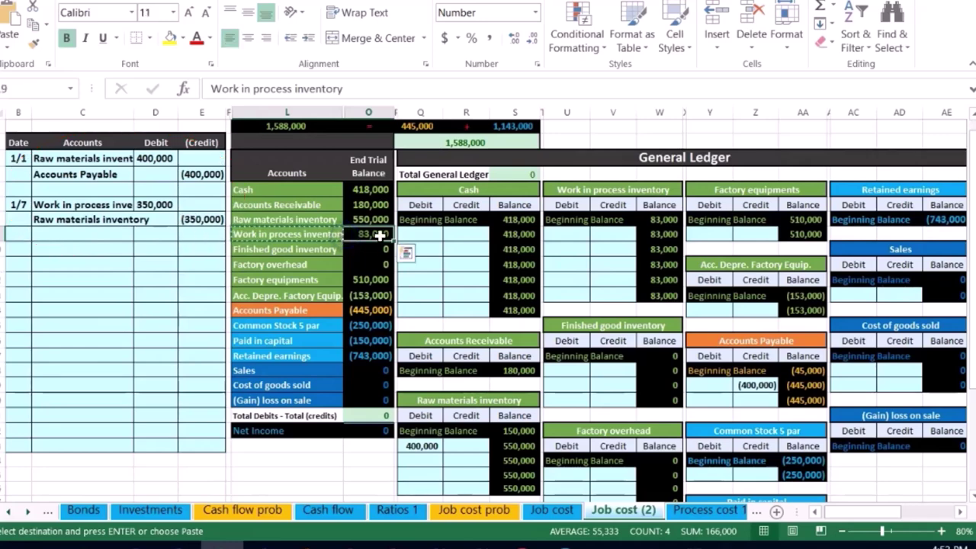
left_click(562, 234)
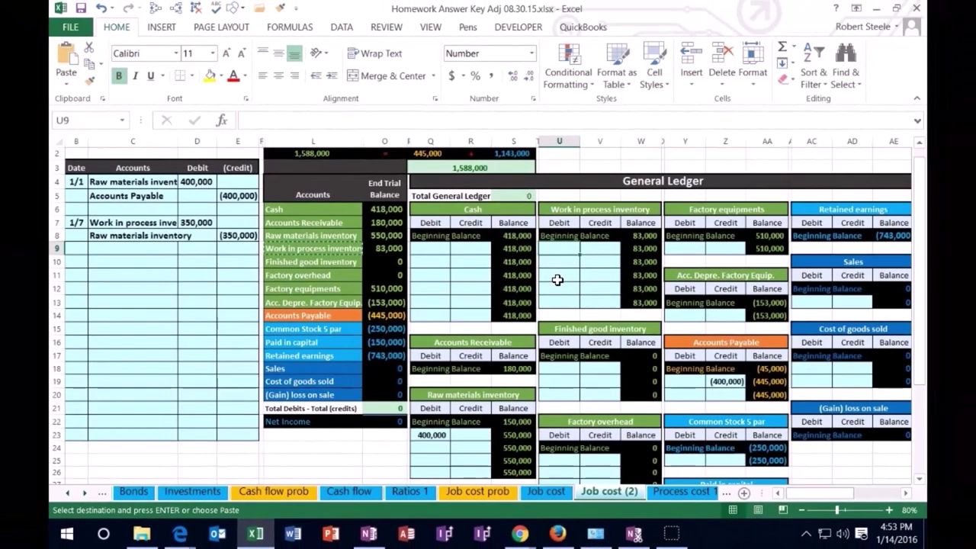
type("=")
left_click(200, 222)
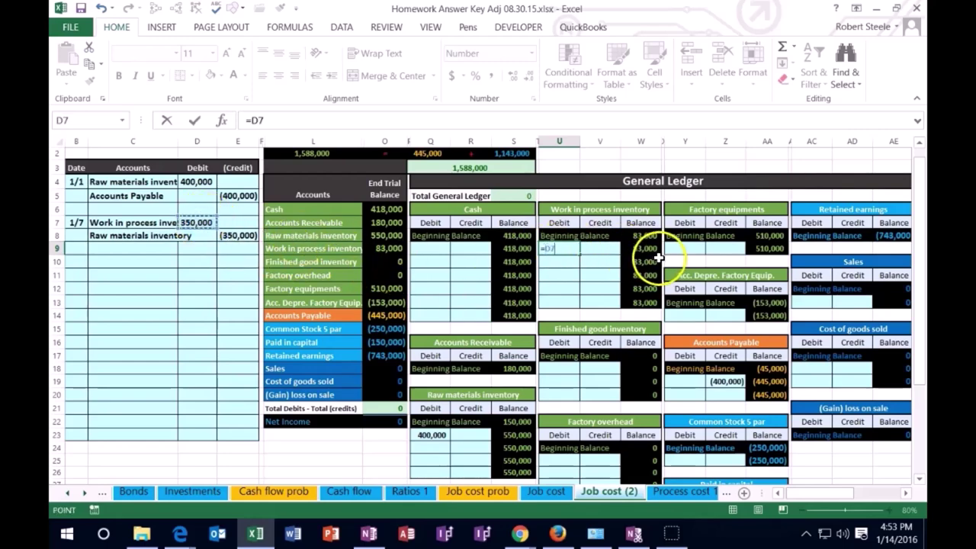
key("Return")
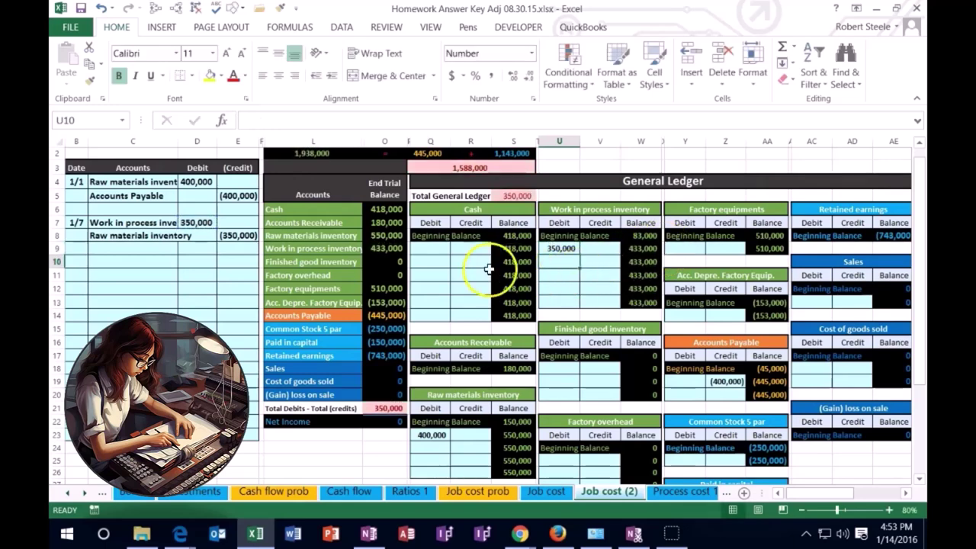
left_click(393, 252)
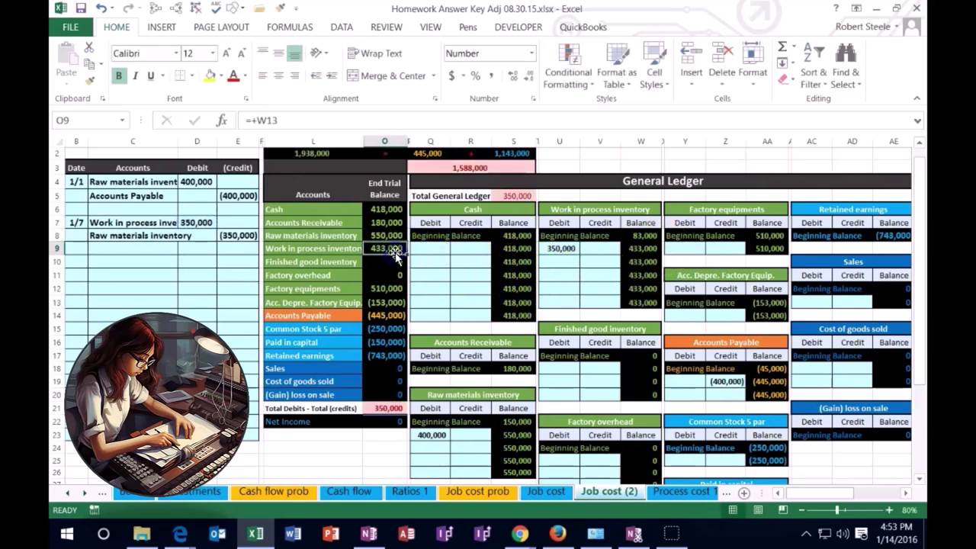
left_click(389, 407)
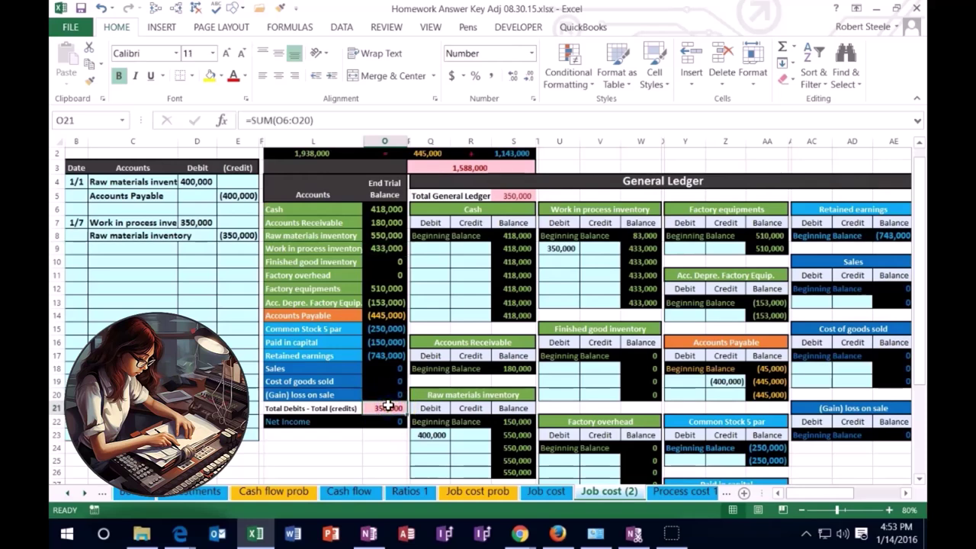
- Post the 1/7 credit to the Raw materials inventory ledger in R24 with =E8, and check its trial balance amount and the debit-credit total
left_click_drag(122, 235, 376, 232)
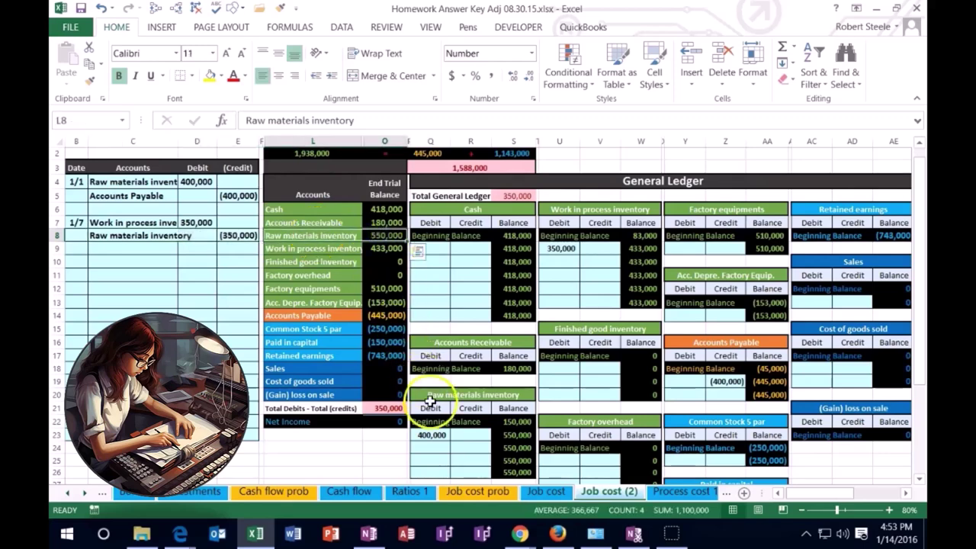
left_click(466, 448)
left_click(479, 465)
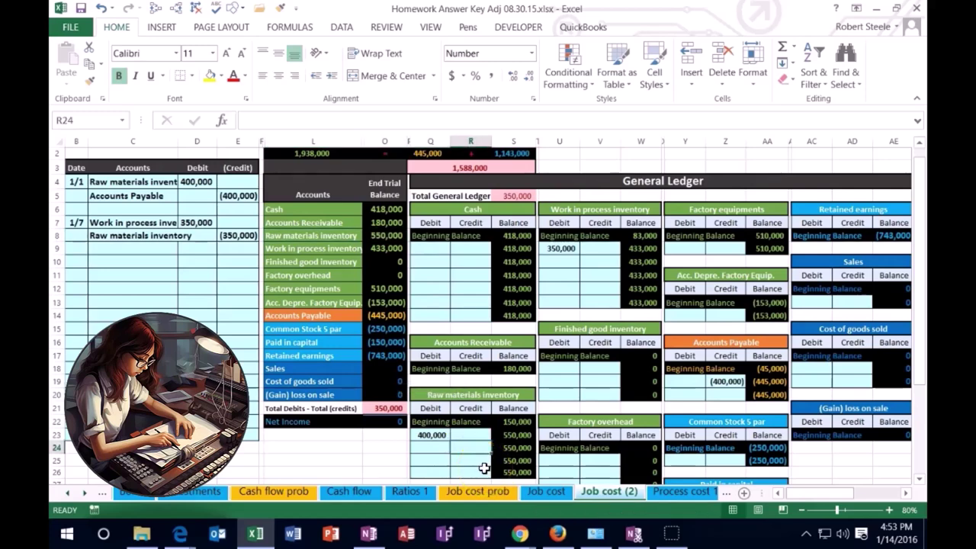
type("=")
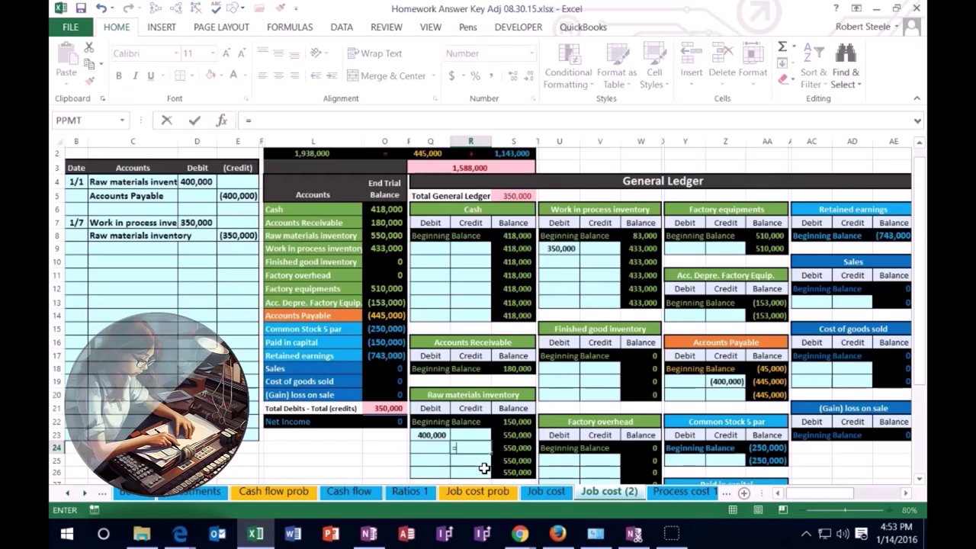
left_click(227, 230)
left_click(227, 230)
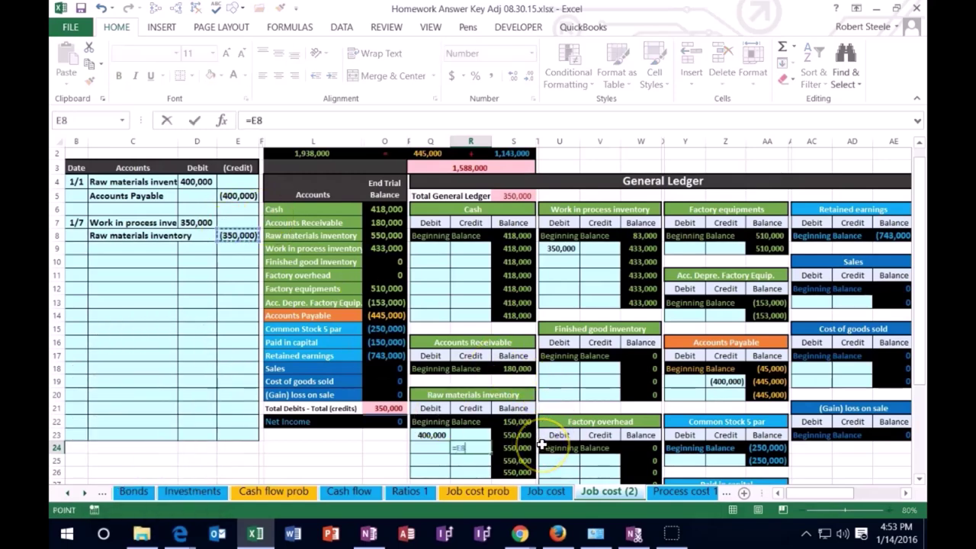
key("Return")
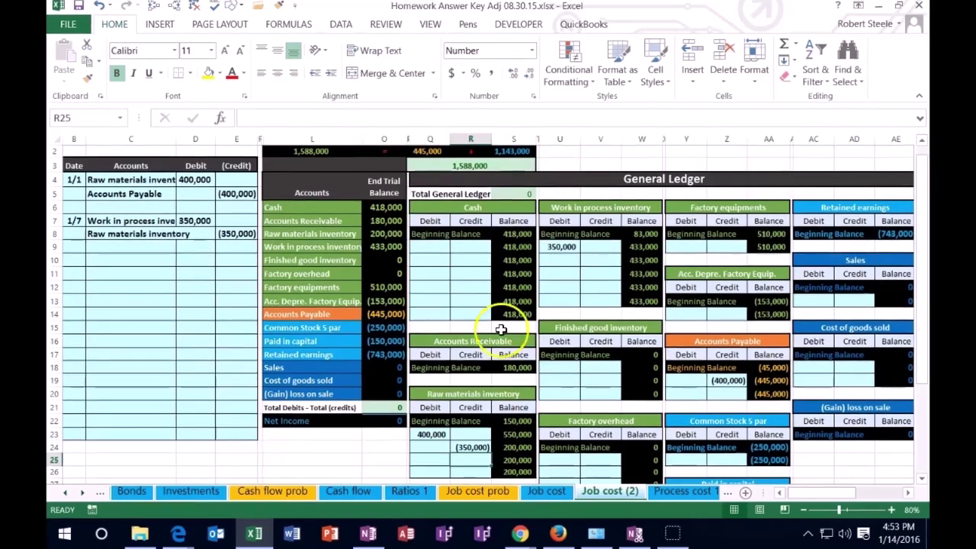
left_click(386, 236)
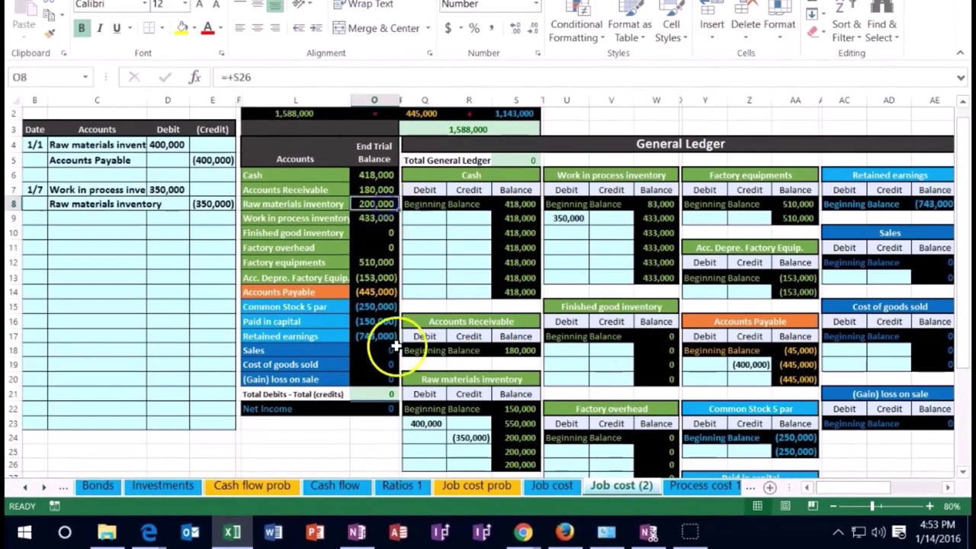
left_click(378, 394)
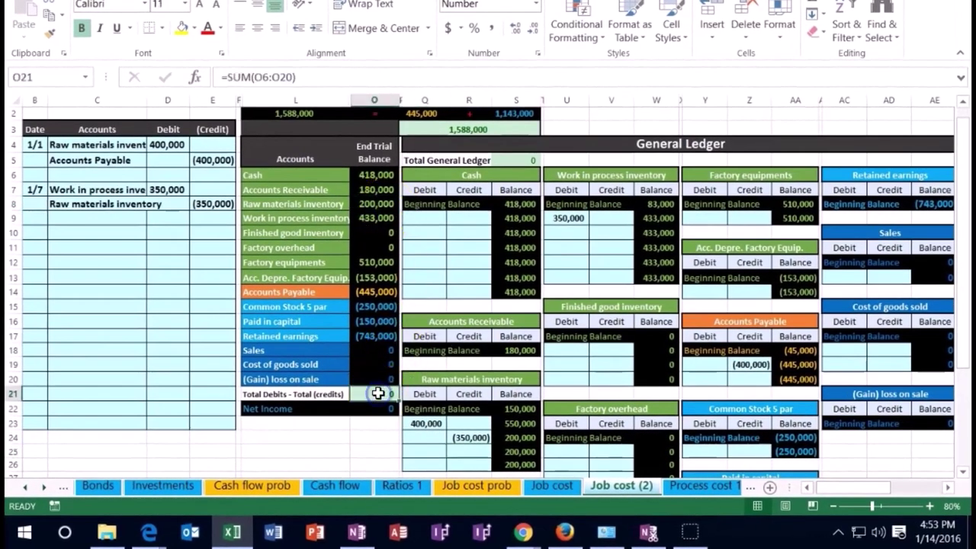
- Record 1/7 direct materials of 100,000 in row 9 of the Job 14 cost record and check the job's total
left_click(611, 261)
left_click(567, 174)
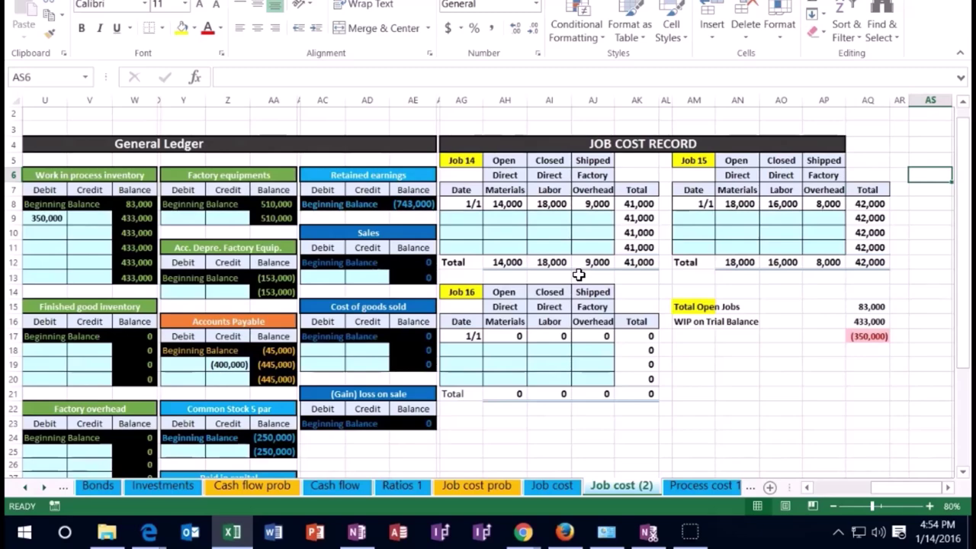
key("Down")
key("Left")
key("Left")
key("Left")
key("Left")
key("Left")
key("Left")
key("Left")
key("Left")
key("Left")
key("Left")
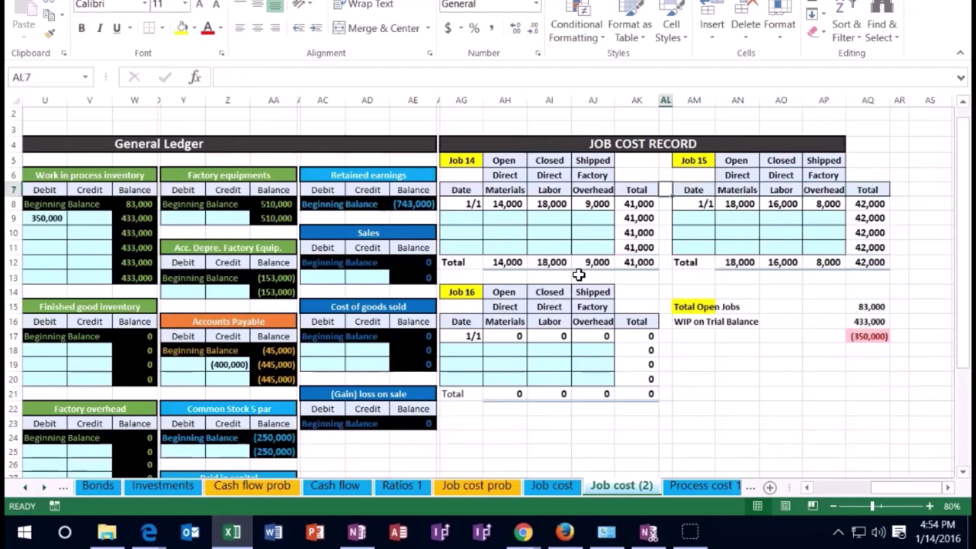
key("Left")
key("Left")
key("Down")
key("Down")
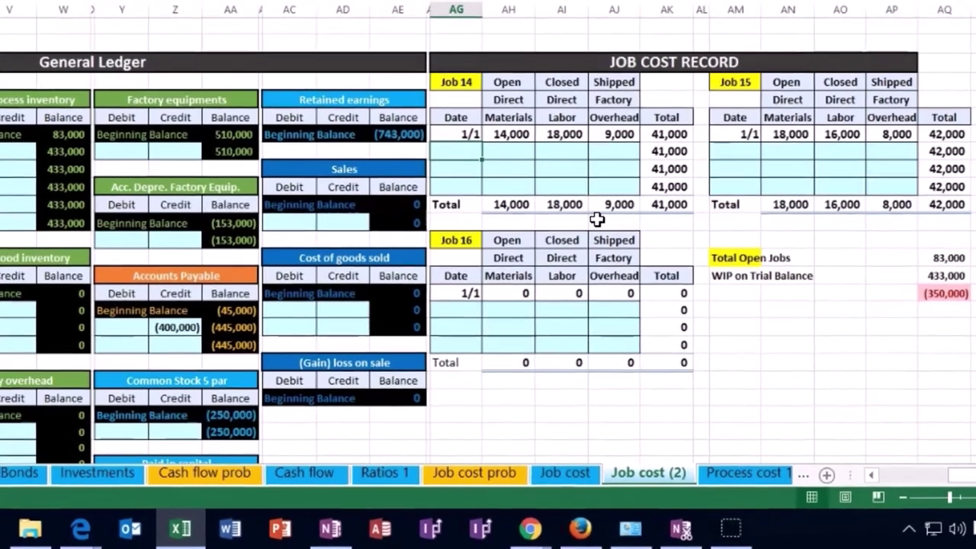
type("1/7")
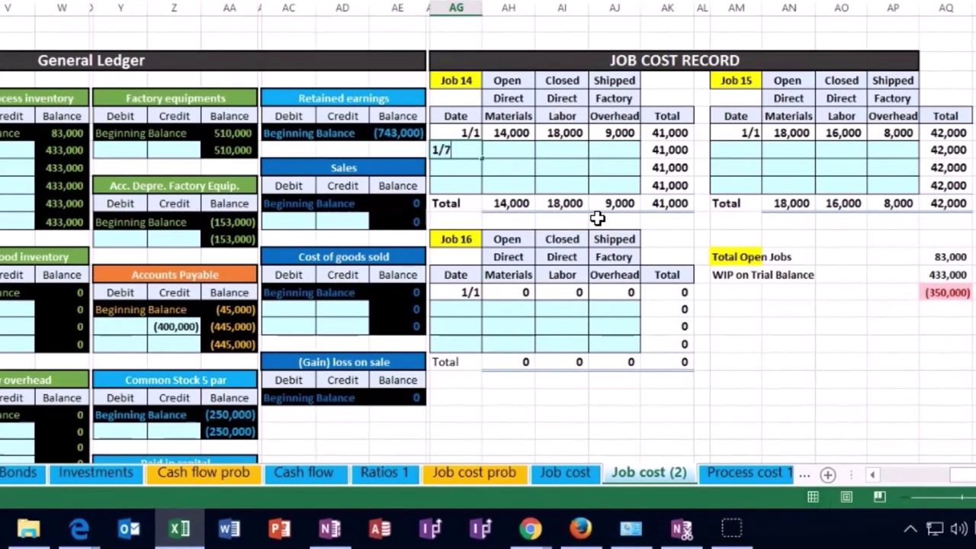
key("Tab")
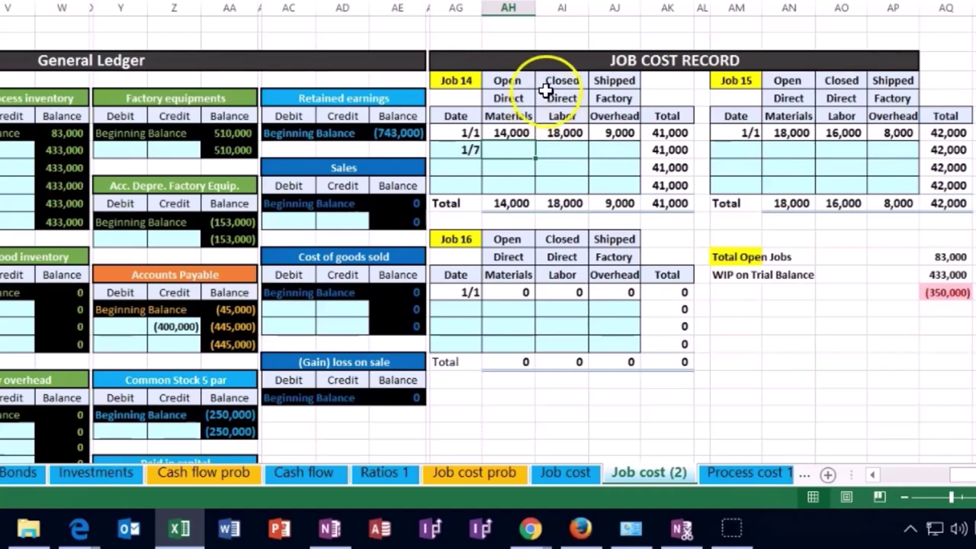
type("100,")
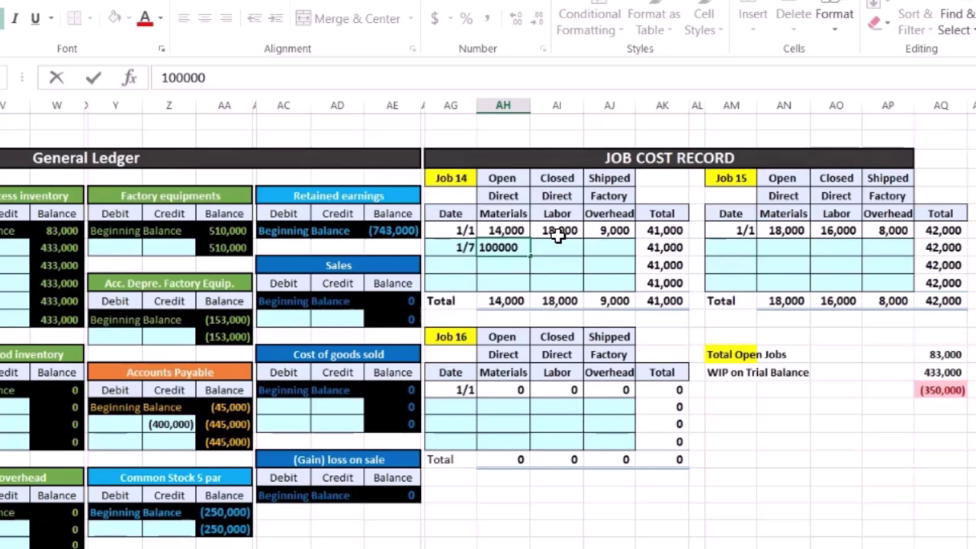
type("000")
key("Tab")
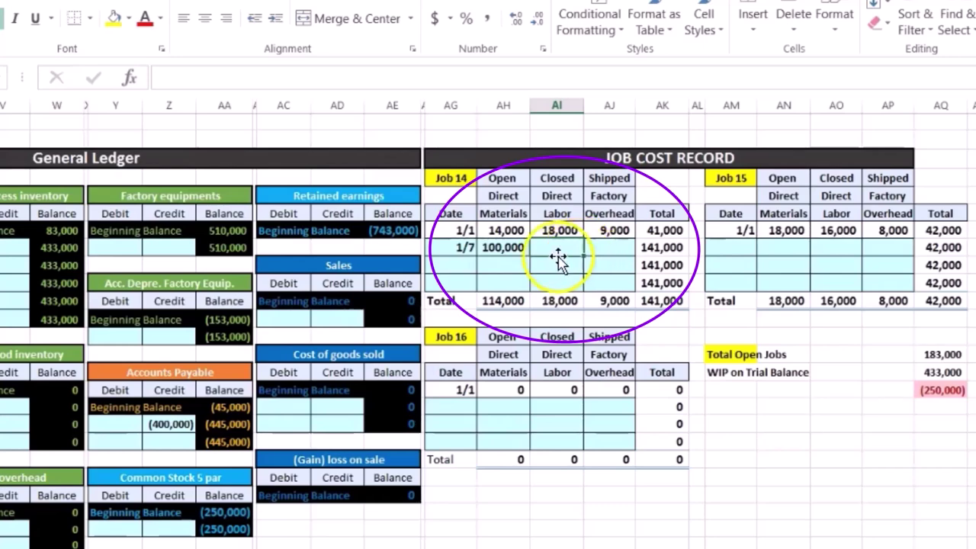
left_click(516, 247)
left_click(661, 301)
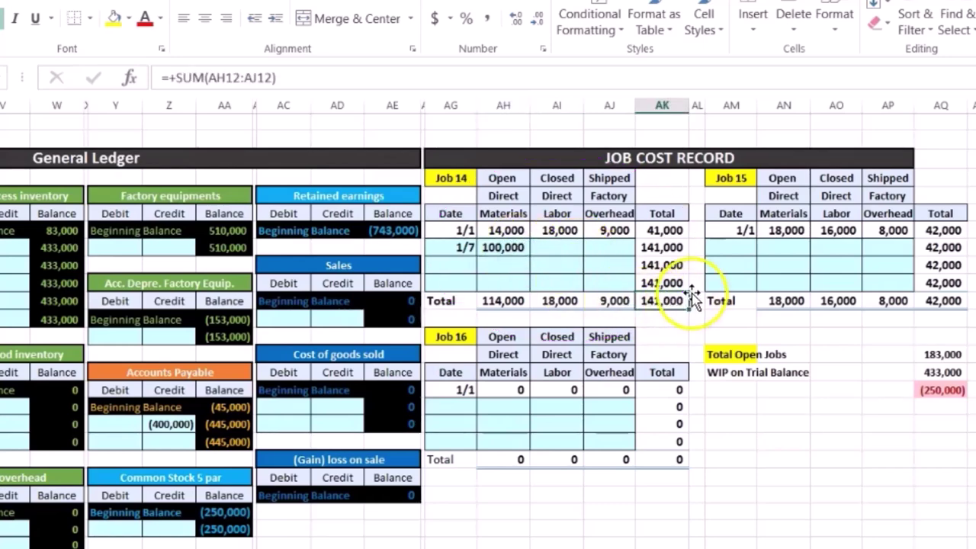
- Record 1/7 direct materials of 170,000 in row 9 of the Job 15 cost record and check its column totals
left_click(731, 250)
left_click(709, 261)
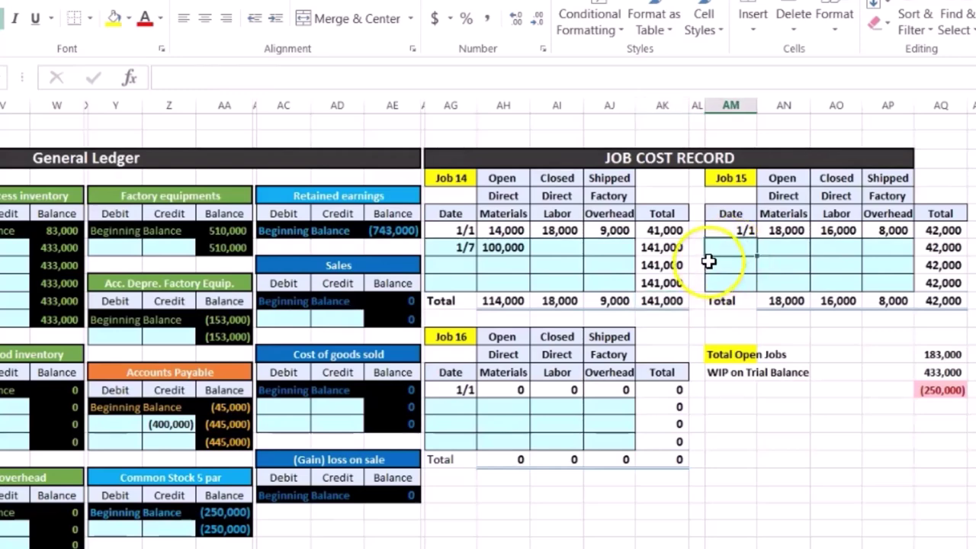
type("1/7")
key("Tab")
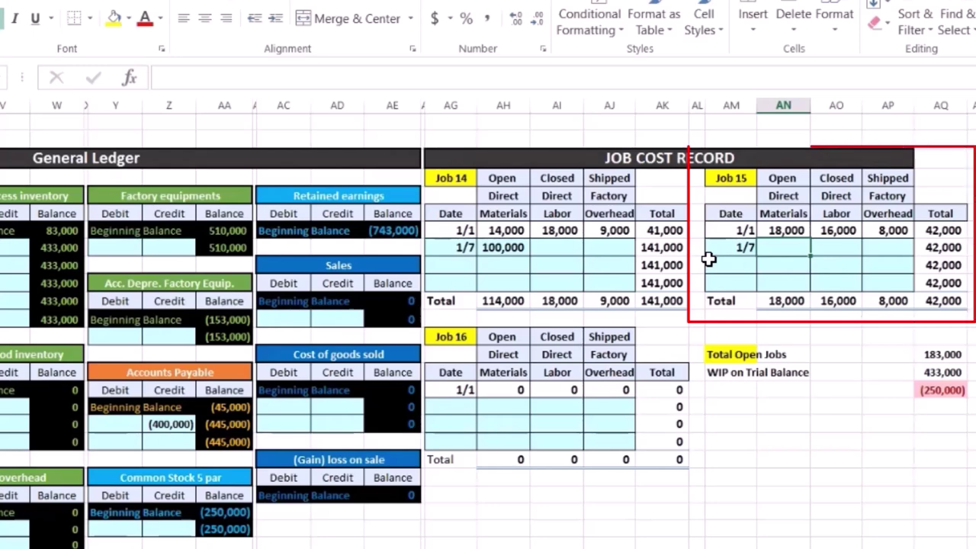
type("170000")
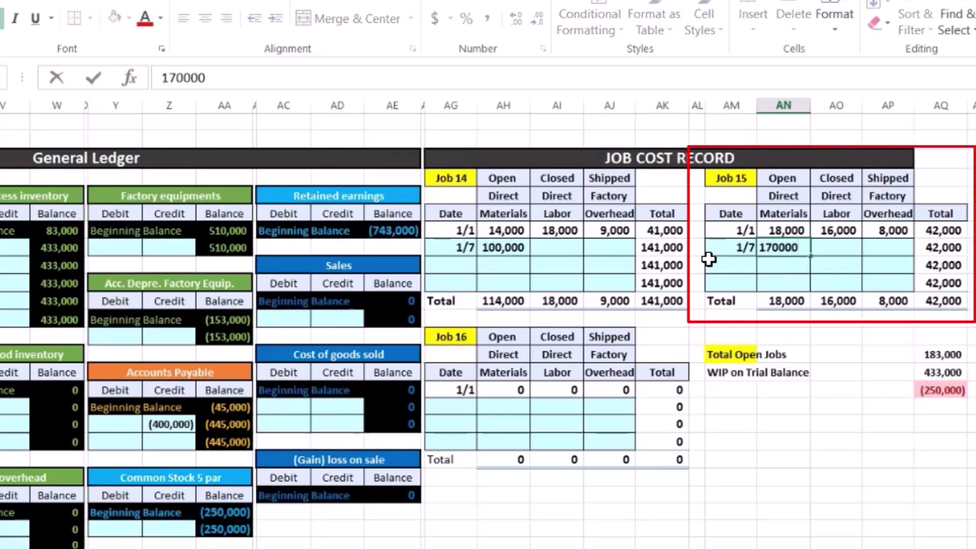
left_click(709, 259)
left_click(794, 301)
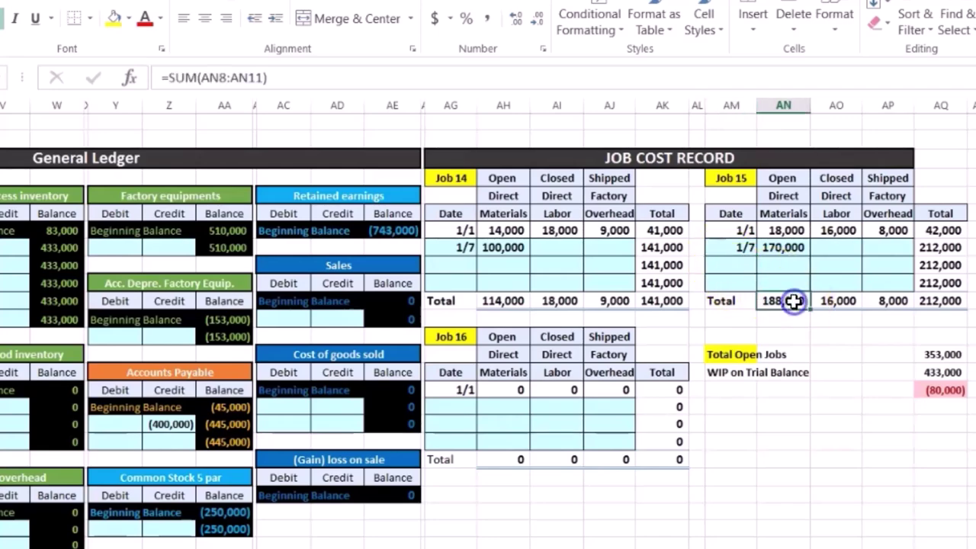
left_click(842, 302)
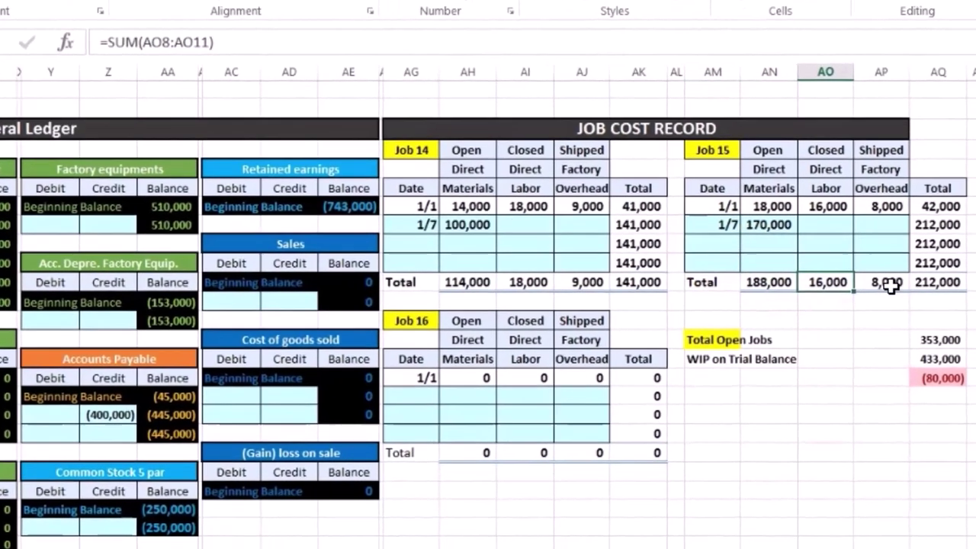
left_click(891, 284)
left_click(932, 282)
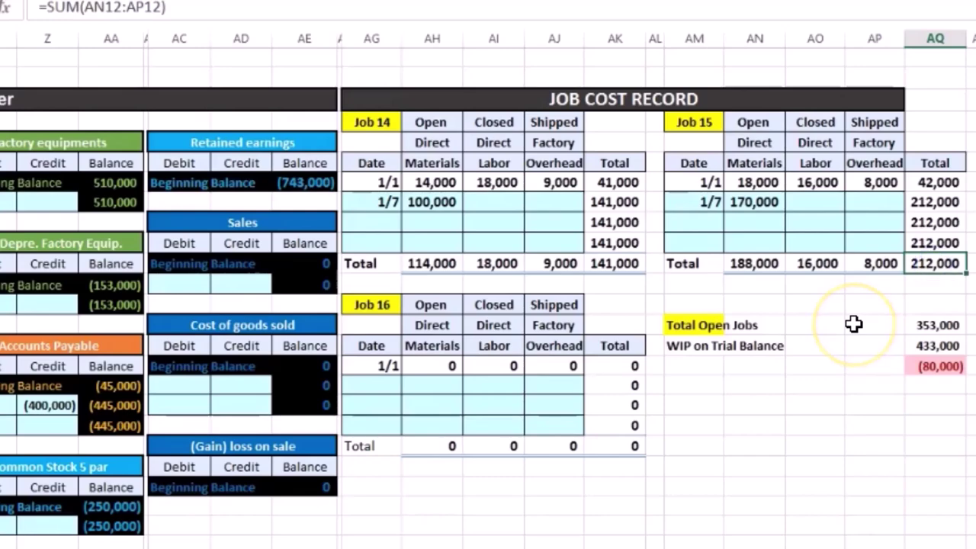
- Record 1/7 direct materials of 80,000 in row 18 of the Job 16 cost record
left_click(383, 393)
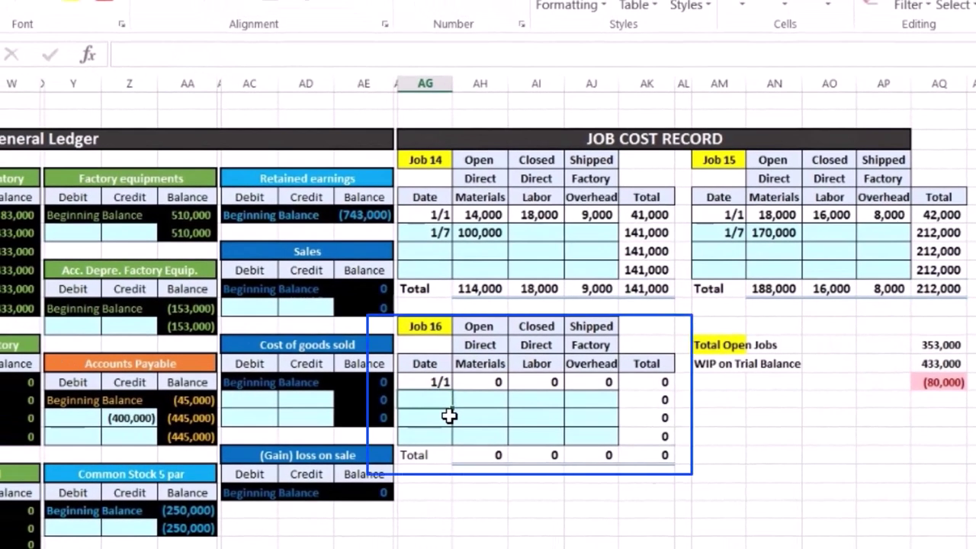
type("1/7")
key("Tab")
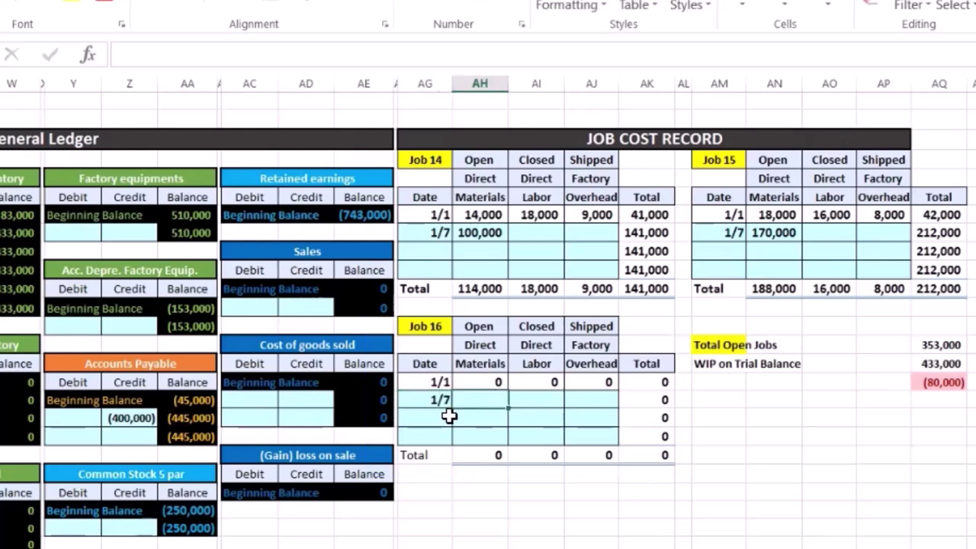
type("80000")
key("Return")
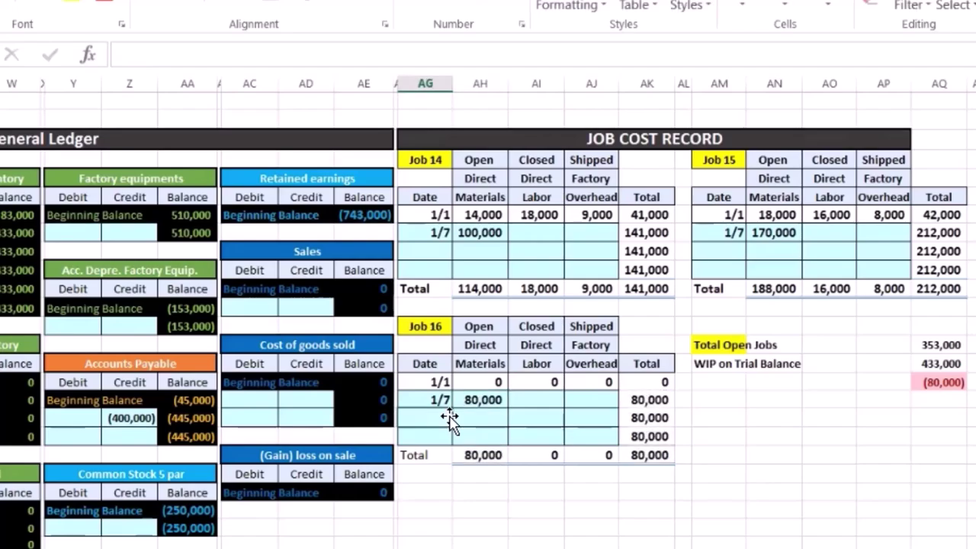
- Compare the Total Open Jobs formula with WIP on Trial Balance, and check the sum of the 1/7 materials for Jobs 14, 15 and 16
left_click(251, 477)
left_click(941, 345)
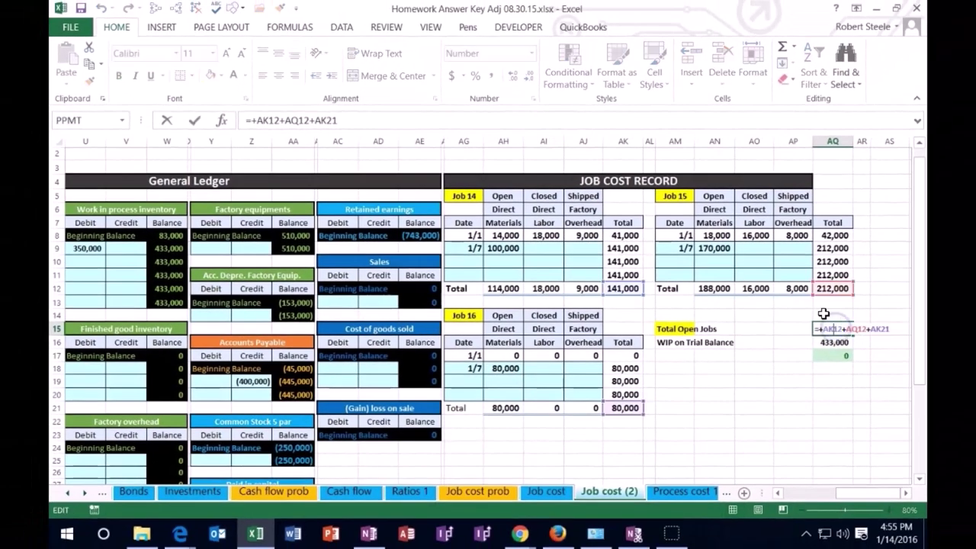
key("Down")
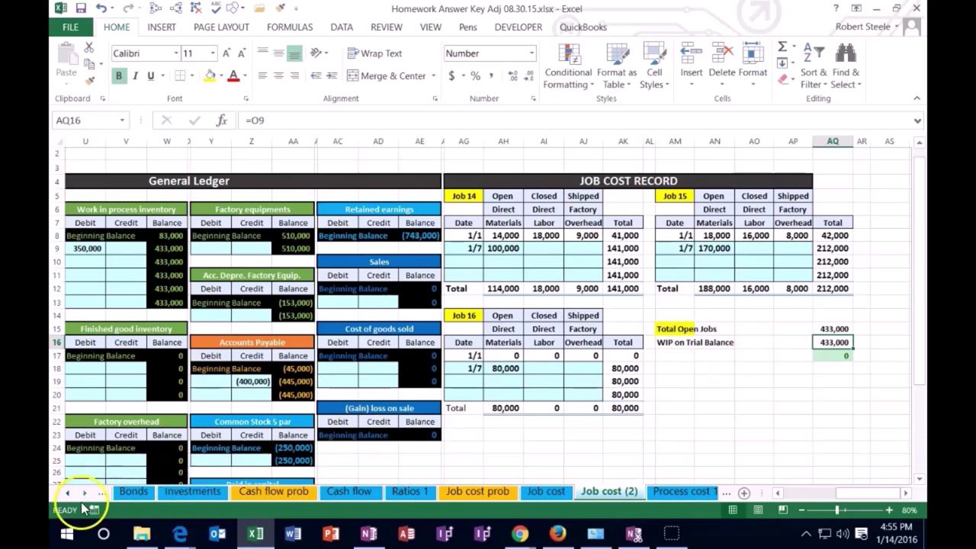
left_click(508, 250)
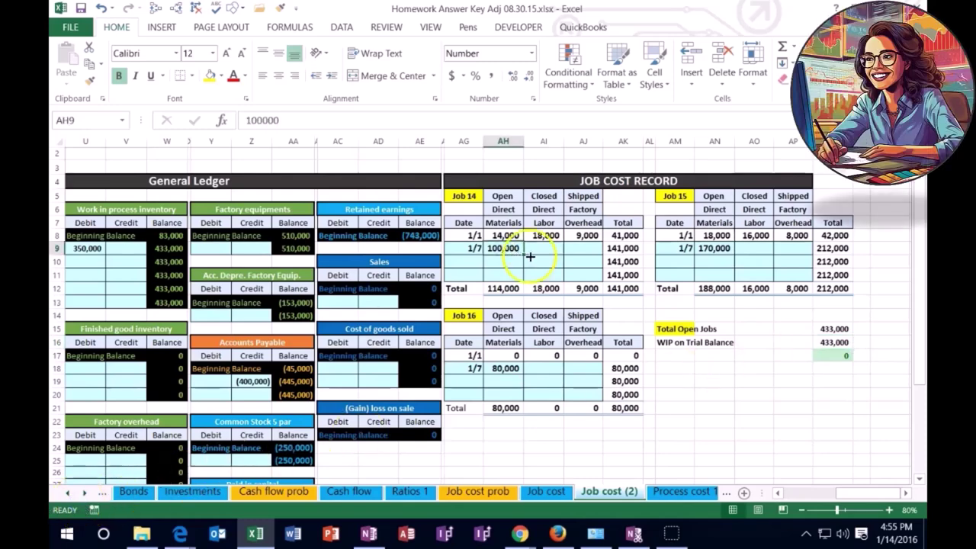
left_click(713, 247, "ctrl")
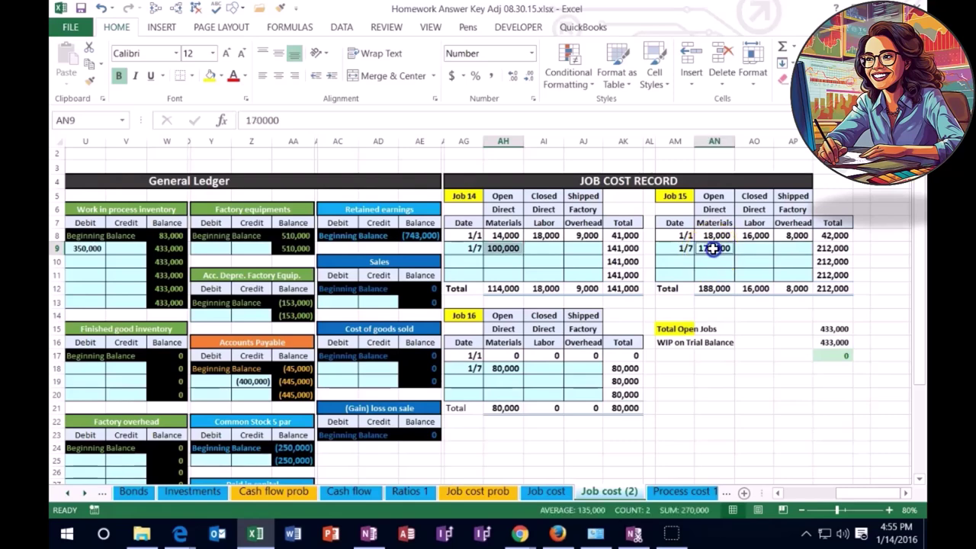
left_click(517, 368, "ctrl")
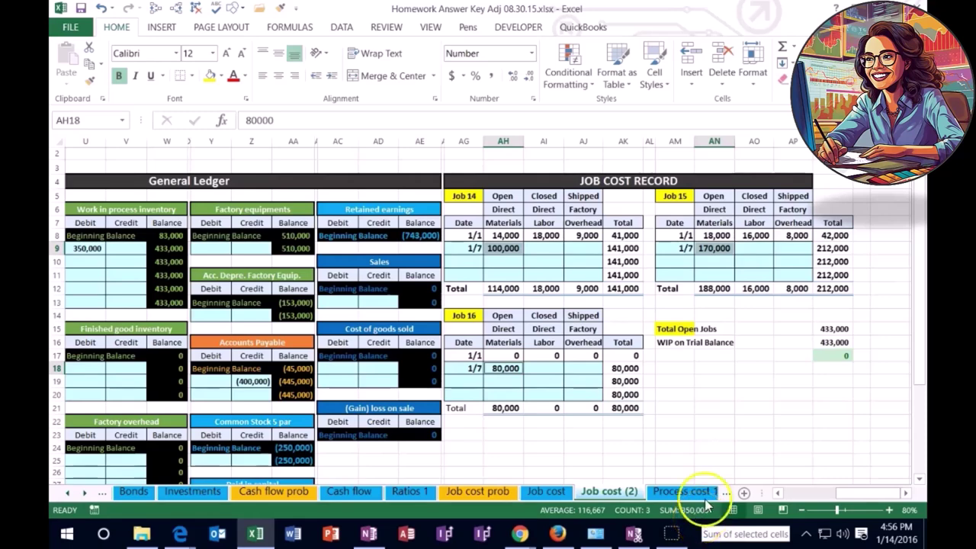
- Examine the Total Open Jobs formula in AQ15 and the three job totals it refers to
left_click(742, 409)
left_click(834, 328)
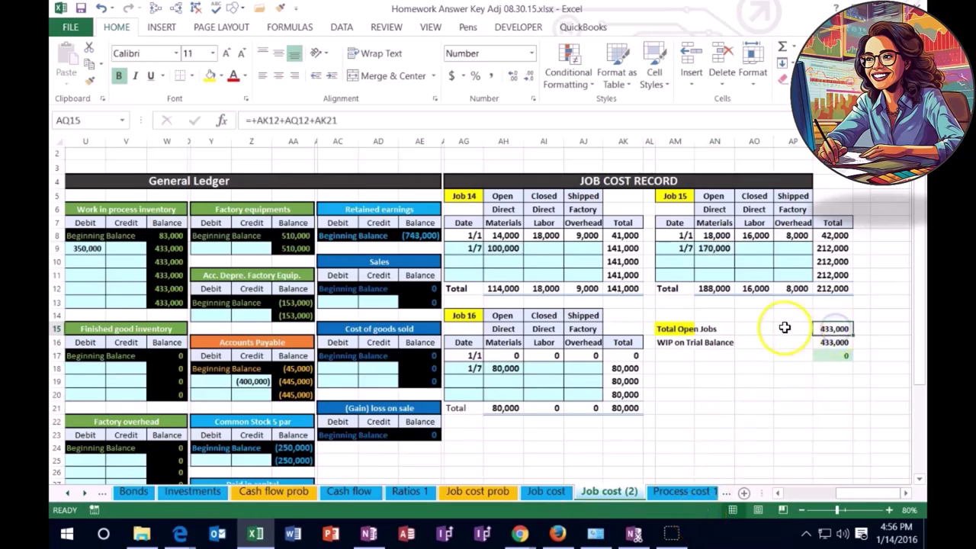
double_click(824, 327)
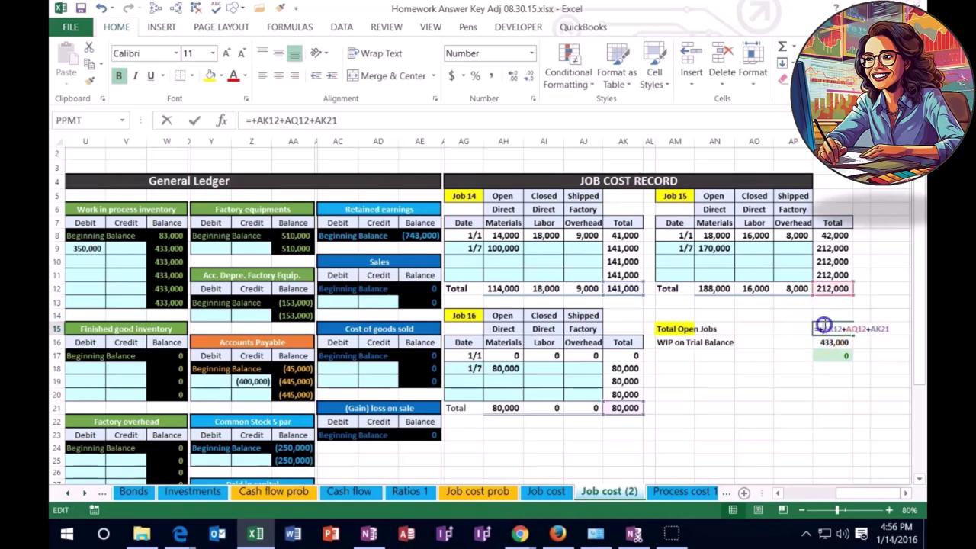
key("Return")
- Check the ending balance of Work in process inventory in the general ledger against its trial balance cell
key("Left")
key("Left")
key("Left")
key("Left")
key("Left")
key("Left")
key("Left")
key("Left")
key("Left")
key("Left")
key("Left")
key("Left")
key("Left")
key("Left")
key("Left")
key("Left")
key("Left")
key("Left")
key("Left")
key("Left")
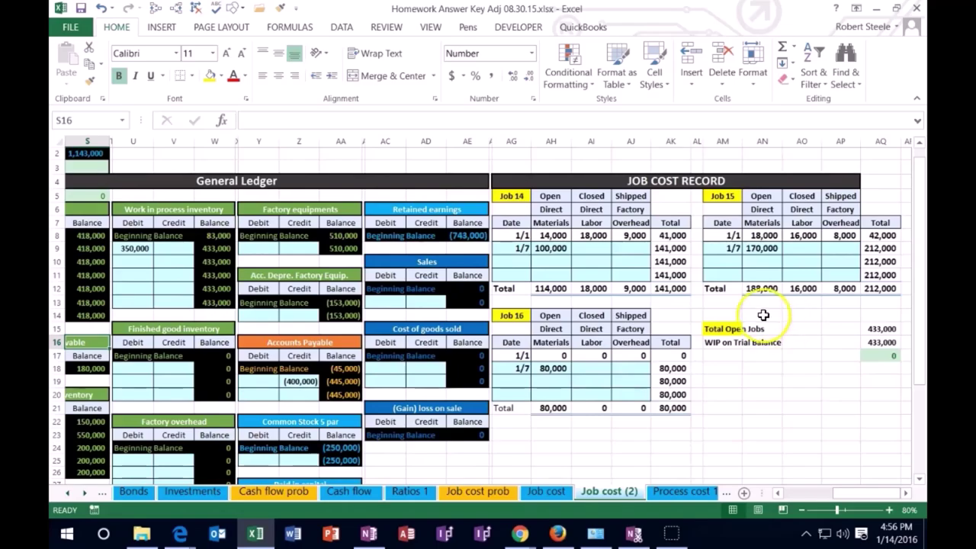
left_click(225, 301)
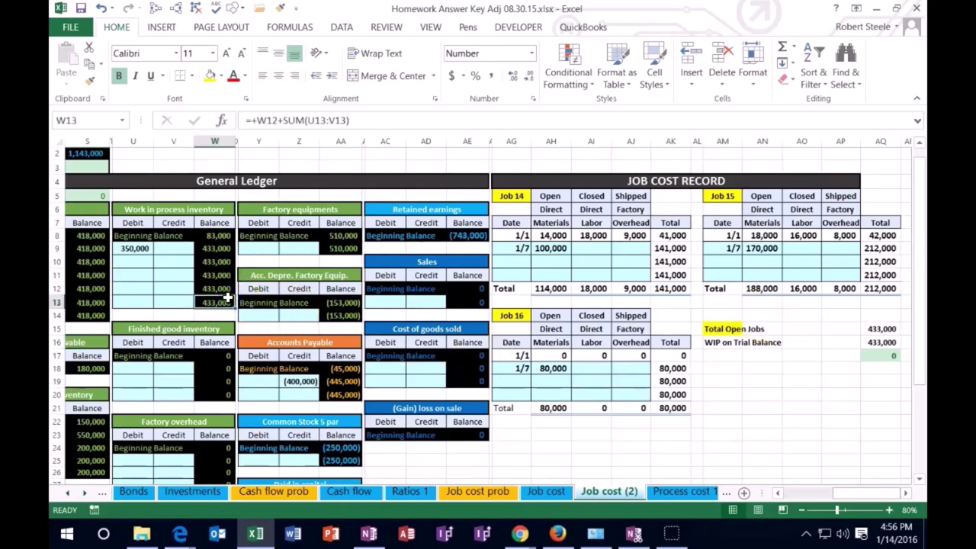
key("Left")
key("Left")
key("Left")
key("Left")
key("Left")
key("Left")
key("Left")
key("Left")
key("Left")
key("Up")
key("Up")
key("Up")
key("Up")
key("Up")
key("Down")
key("Right")
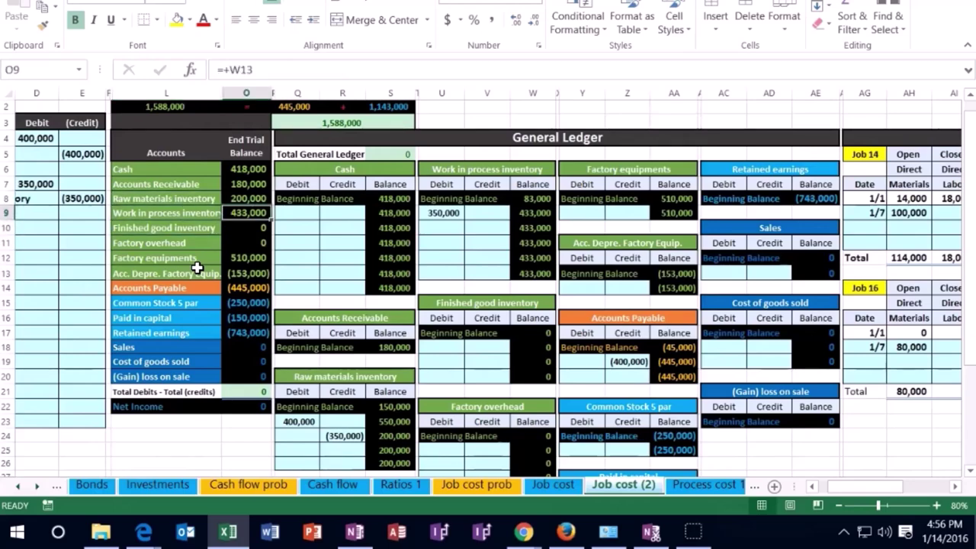
- Enter the date 1/12 in row 10 of the journal to begin the direct labor entry
key("Left")
key("Left")
key("Left")
key("Left")
key("Left")
key("Left")
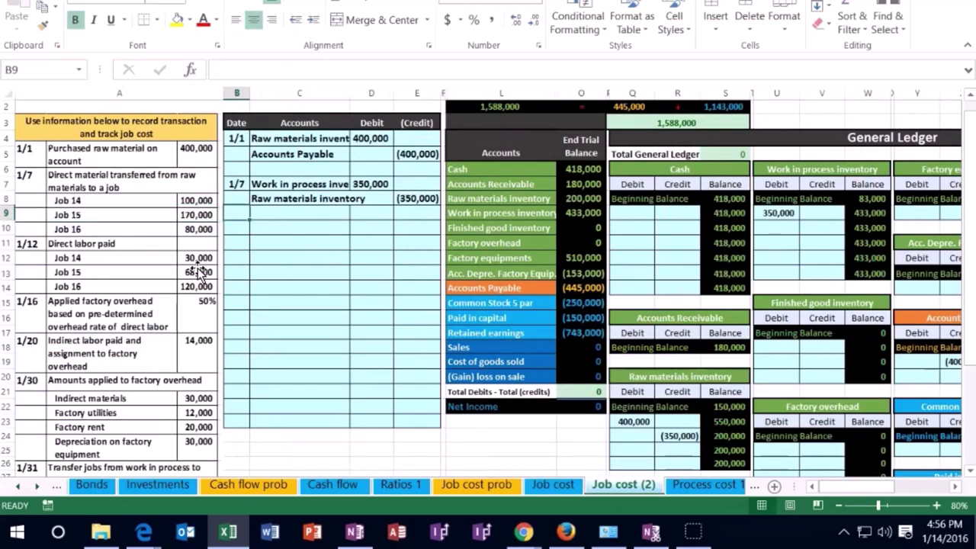
left_click(937, 504)
left_click(937, 505)
scroll(687, 435, "up", 1)
left_click_drag(849, 491, 825, 488)
left_click(300, 300)
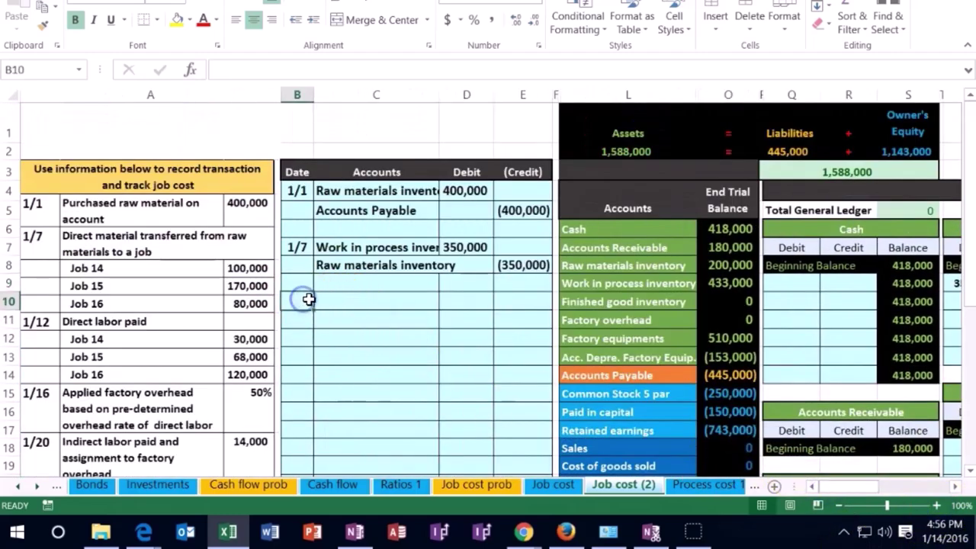
type("1/12")
key("Return")
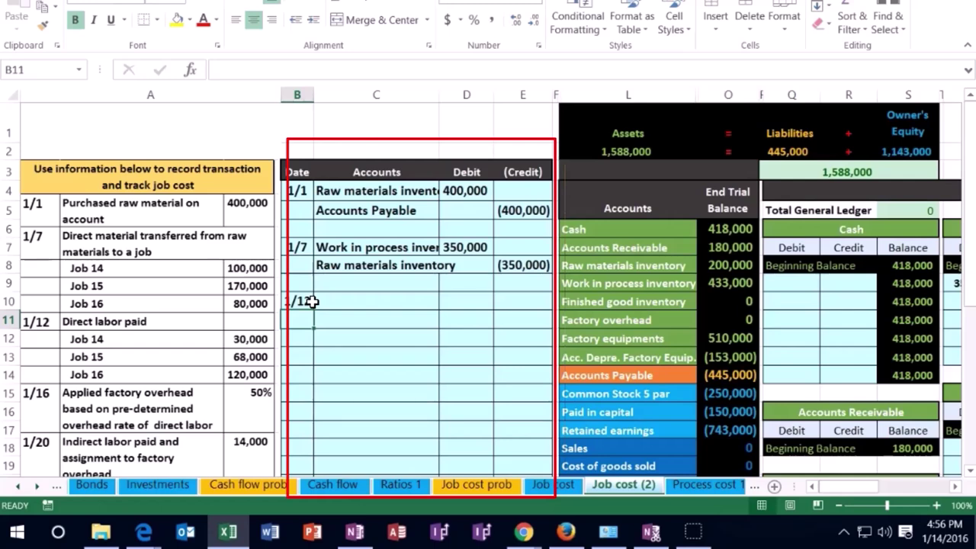
- Copy the Cash account name from the trial balance into the journal's Accounts column in C11
left_click_drag(610, 230, 712, 237)
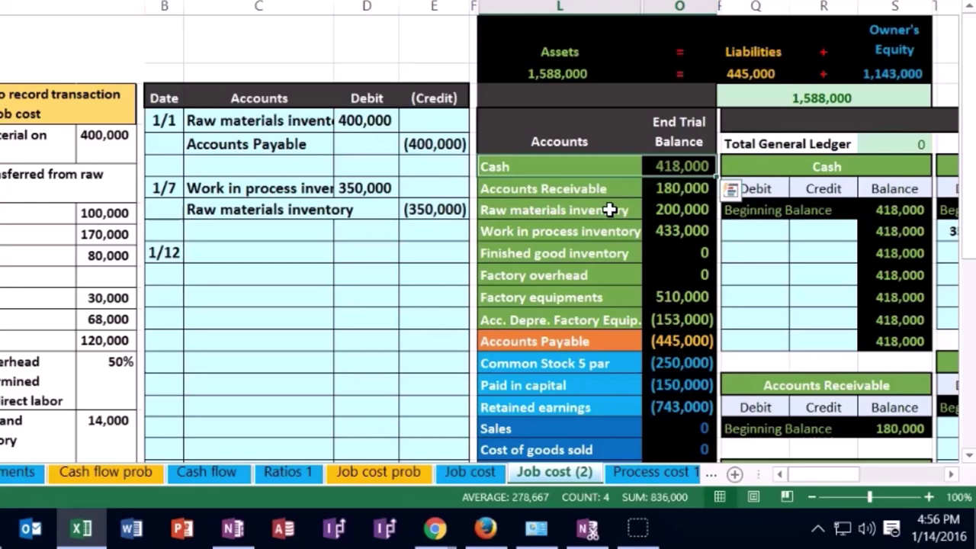
left_click(561, 166)
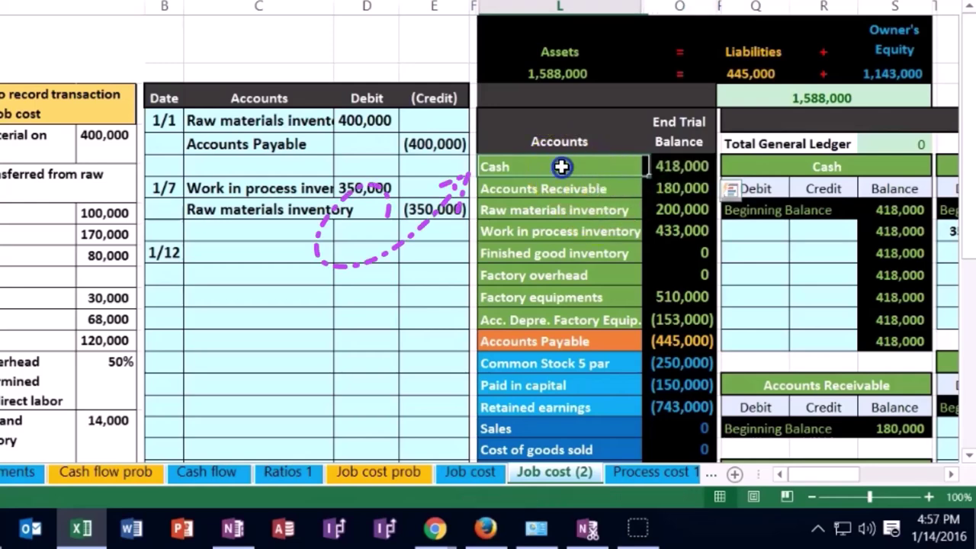
right_click(561, 165)
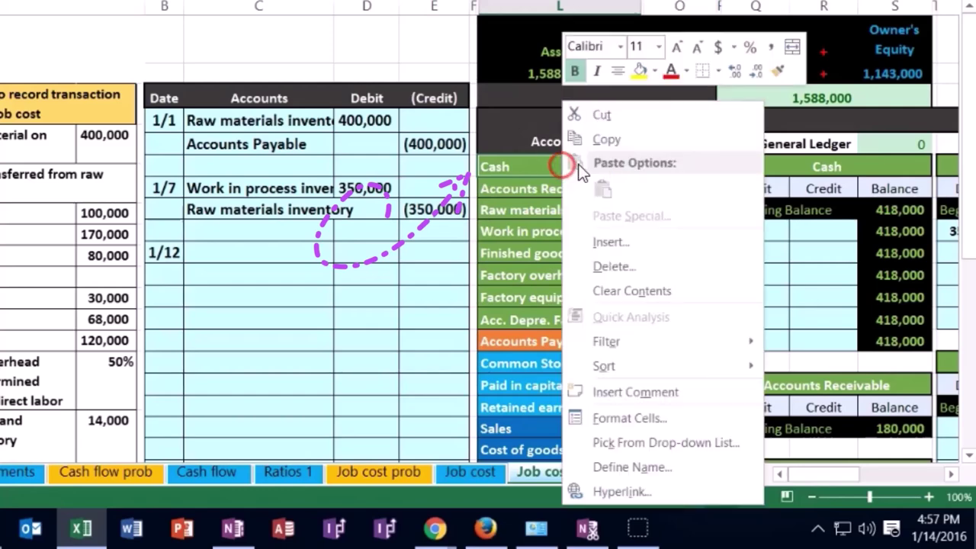
left_click(601, 137)
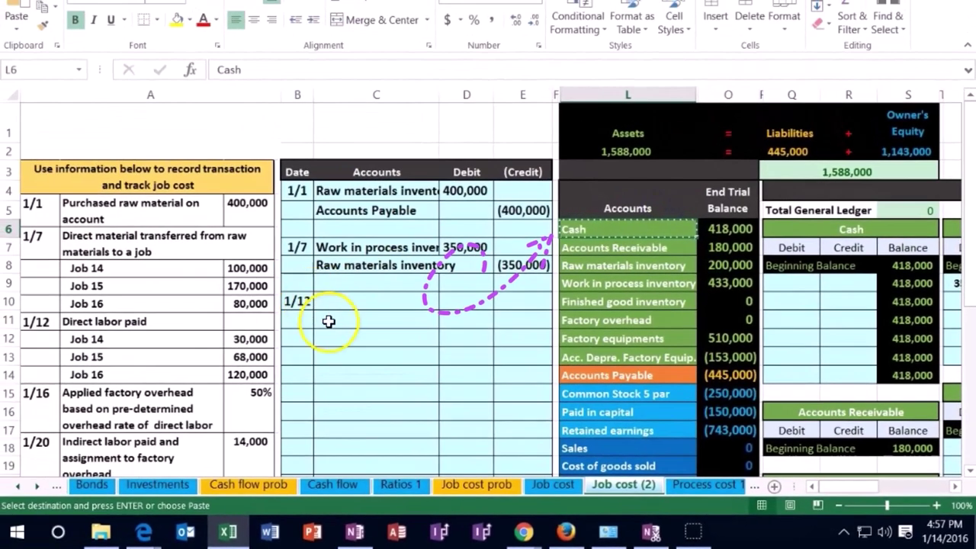
left_click(327, 321)
right_click(328, 322)
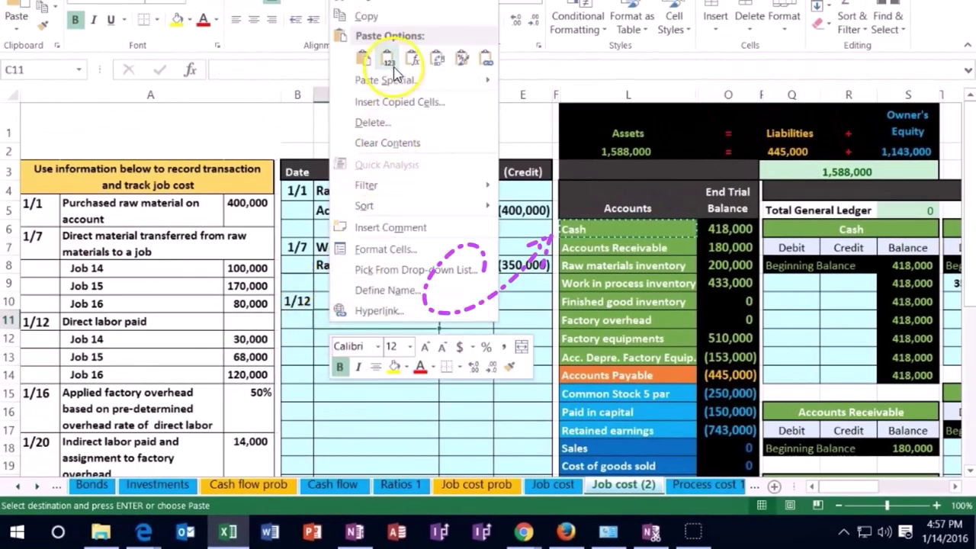
left_click(364, 59)
- Begin a negative formula for the Cash credit in E11, starting with "-("
left_click(508, 321)
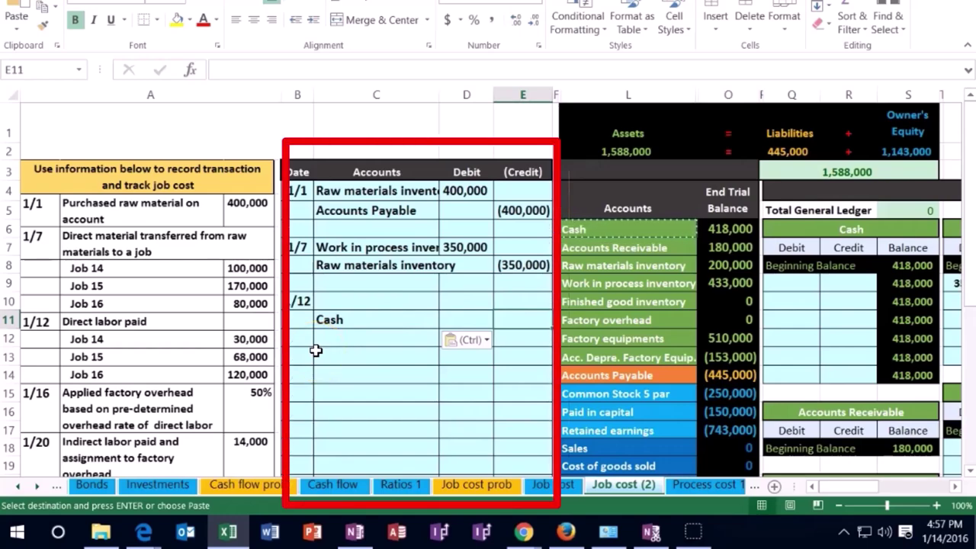
type("-(")
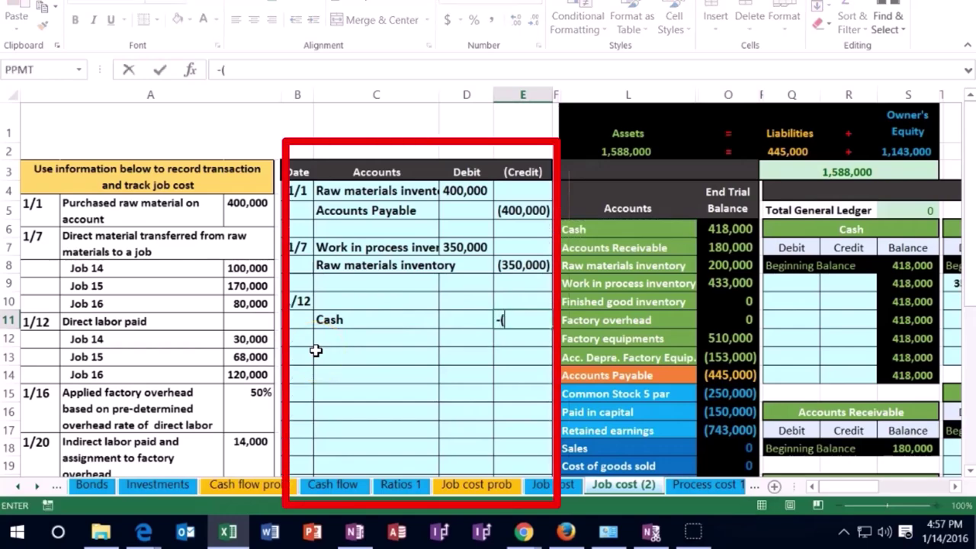